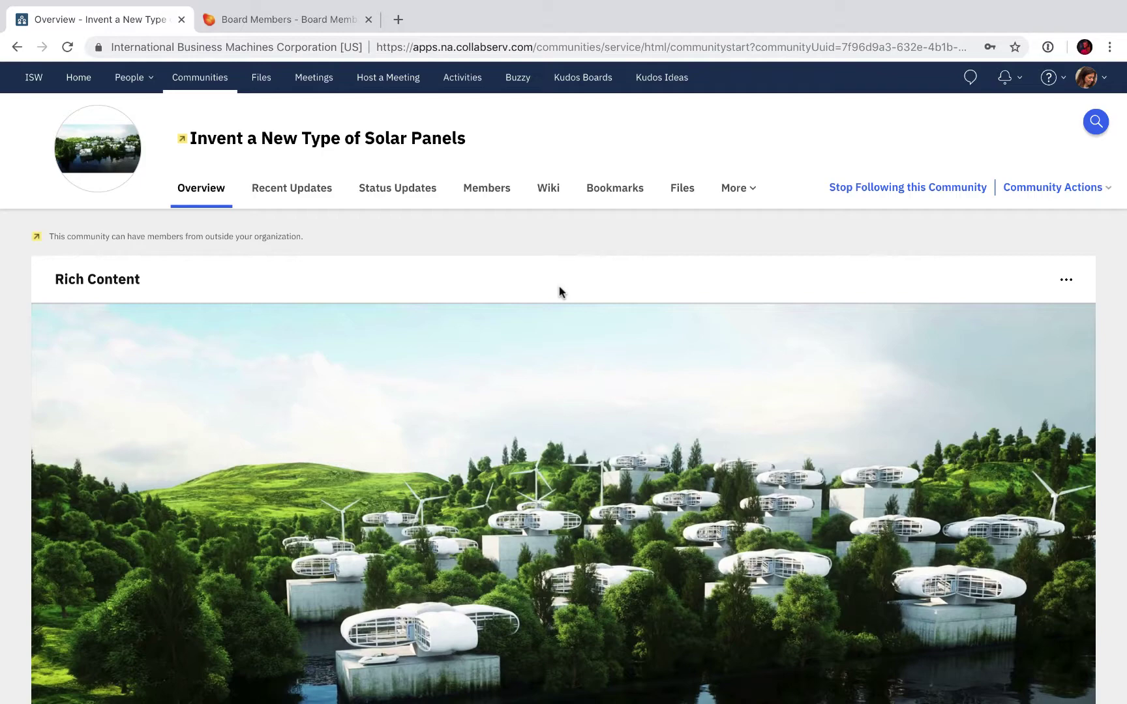
Add the Kudos Community Boards app from the second page of the community's Add Apps list.
{"action": "scroll", "coordinate": [559, 288], "scroll_direction": "down", "scroll_amount": 10}
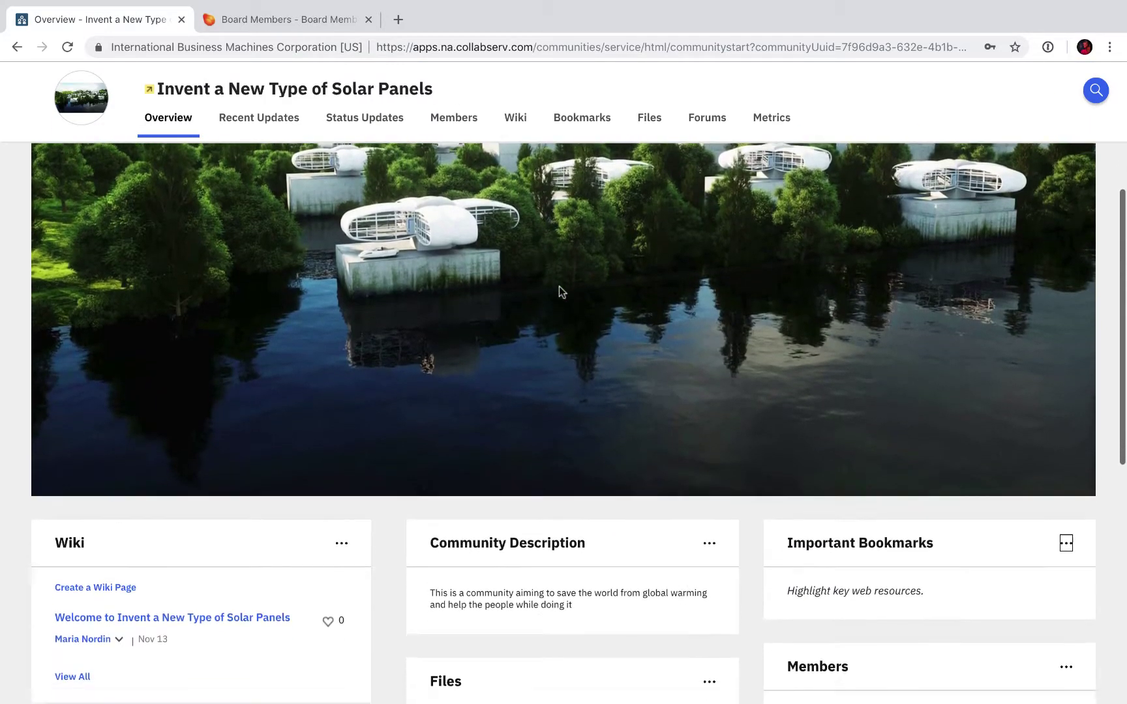
{"action": "scroll", "coordinate": [559, 286], "scroll_direction": "down", "scroll_amount": 3}
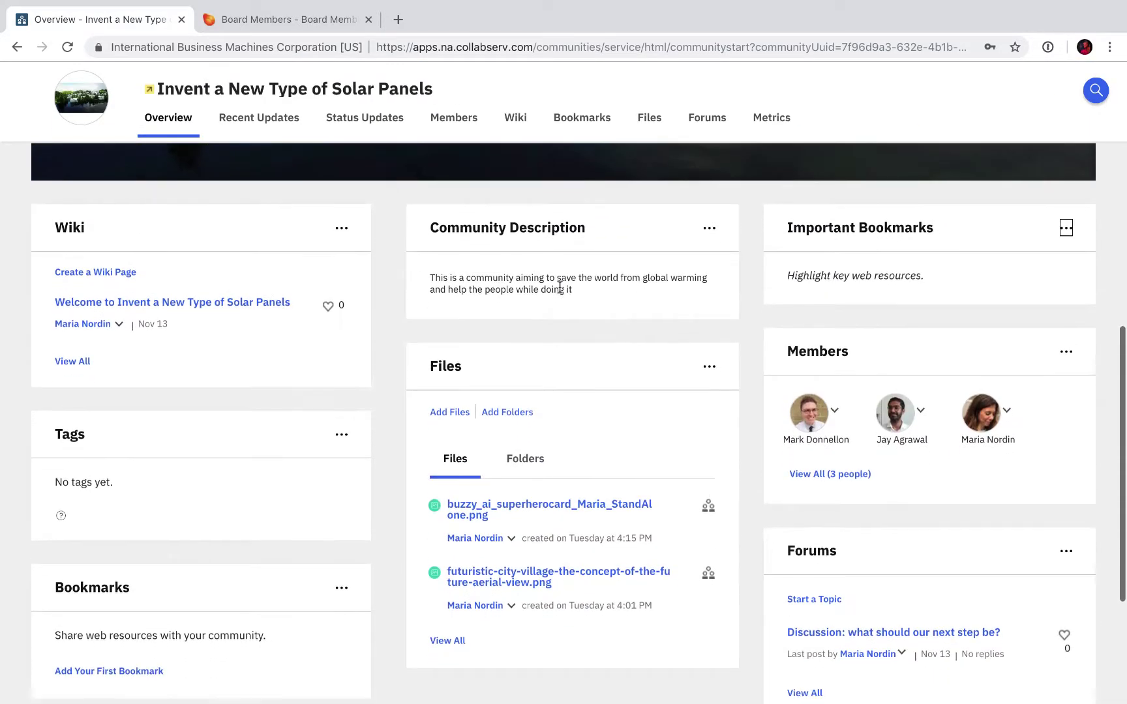
{"action": "scroll", "coordinate": [559, 288], "scroll_direction": "up", "scroll_amount": 8}
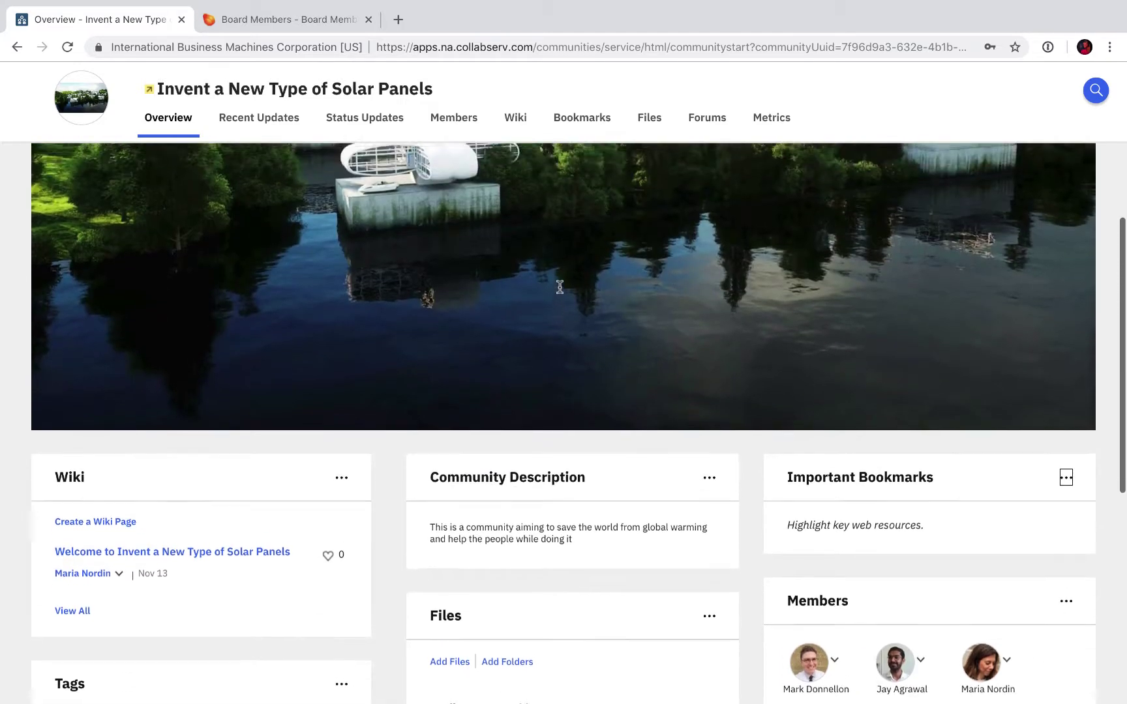
{"action": "scroll", "coordinate": [559, 286], "scroll_direction": "up", "scroll_amount": 3}
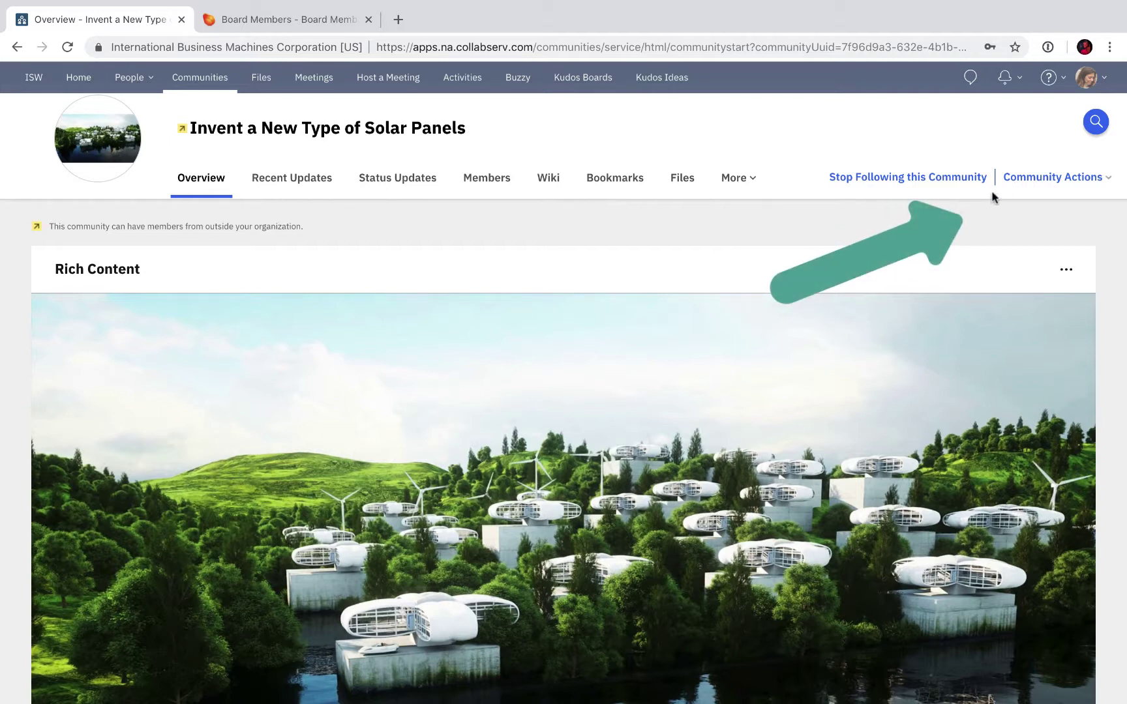
{"action": "left_click", "coordinate": [1020, 185]}
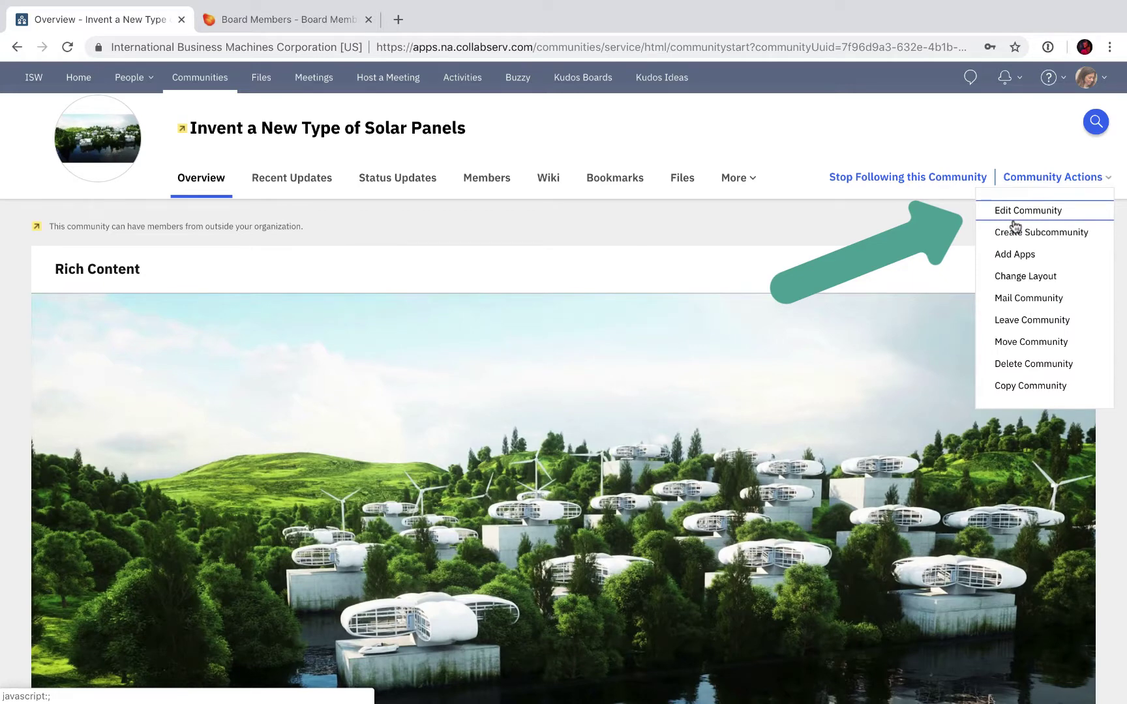
{"action": "left_click", "coordinate": [1022, 254]}
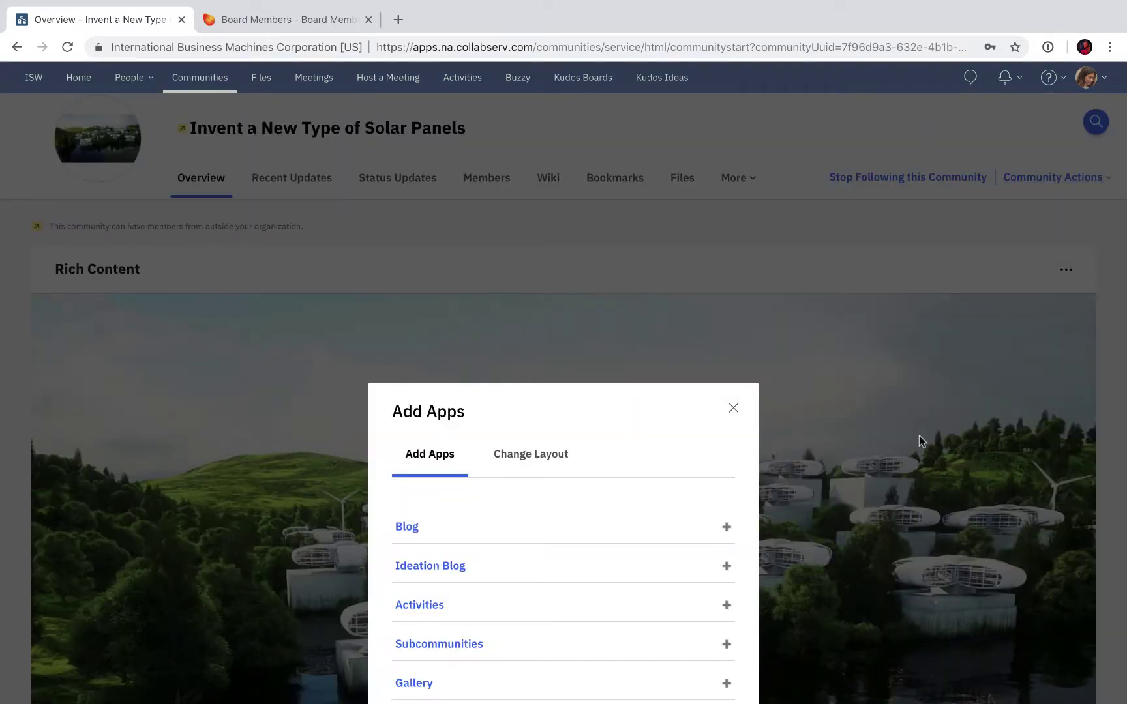
{"action": "scroll", "coordinate": [919, 436], "scroll_direction": "down", "scroll_amount": 5}
{"action": "scroll", "coordinate": [919, 436], "scroll_direction": "down", "scroll_amount": 3}
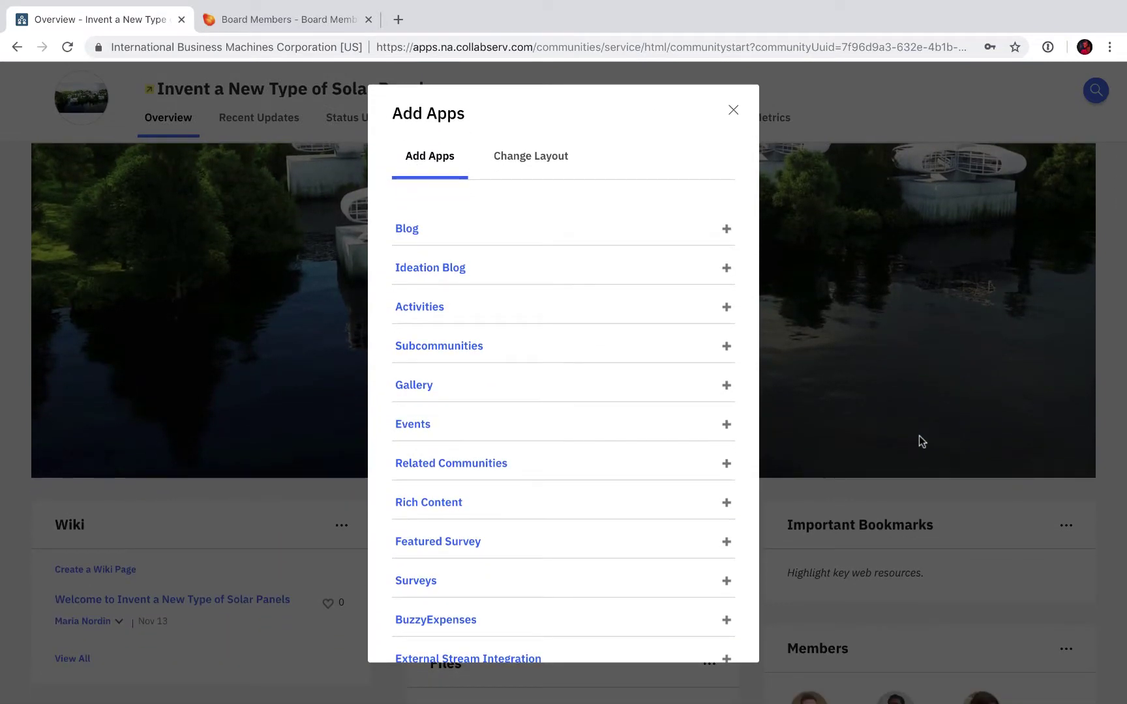
{"action": "scroll", "coordinate": [572, 468], "scroll_direction": "down", "scroll_amount": 2}
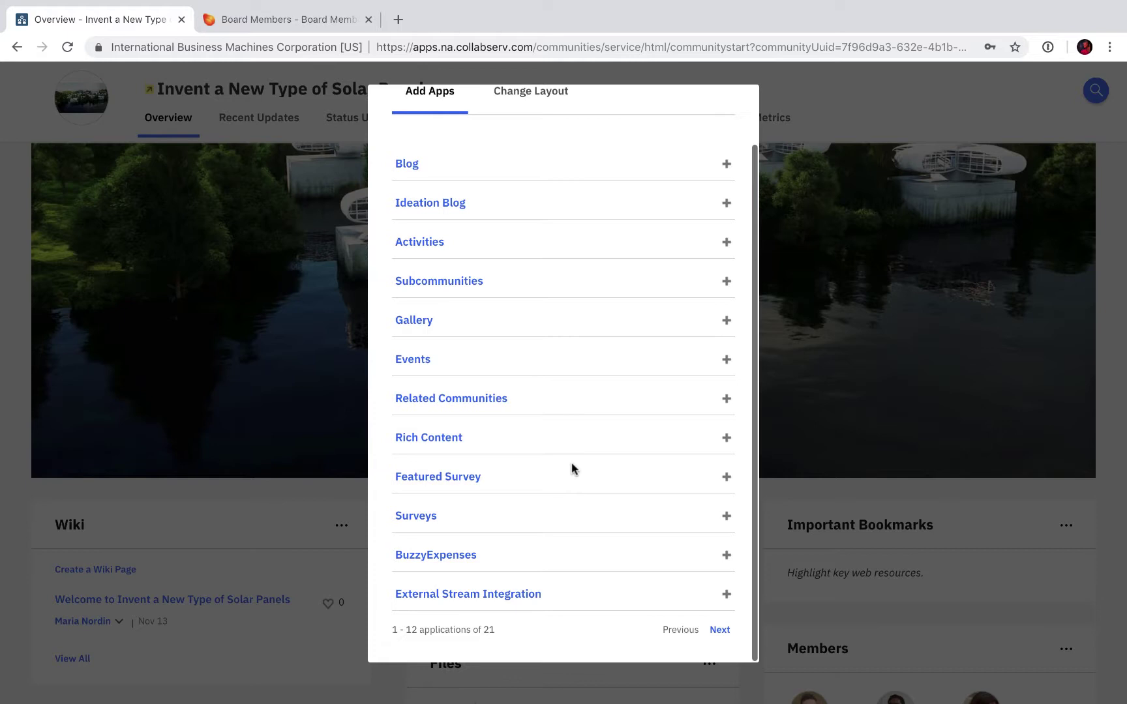
{"action": "left_click", "coordinate": [720, 631]}
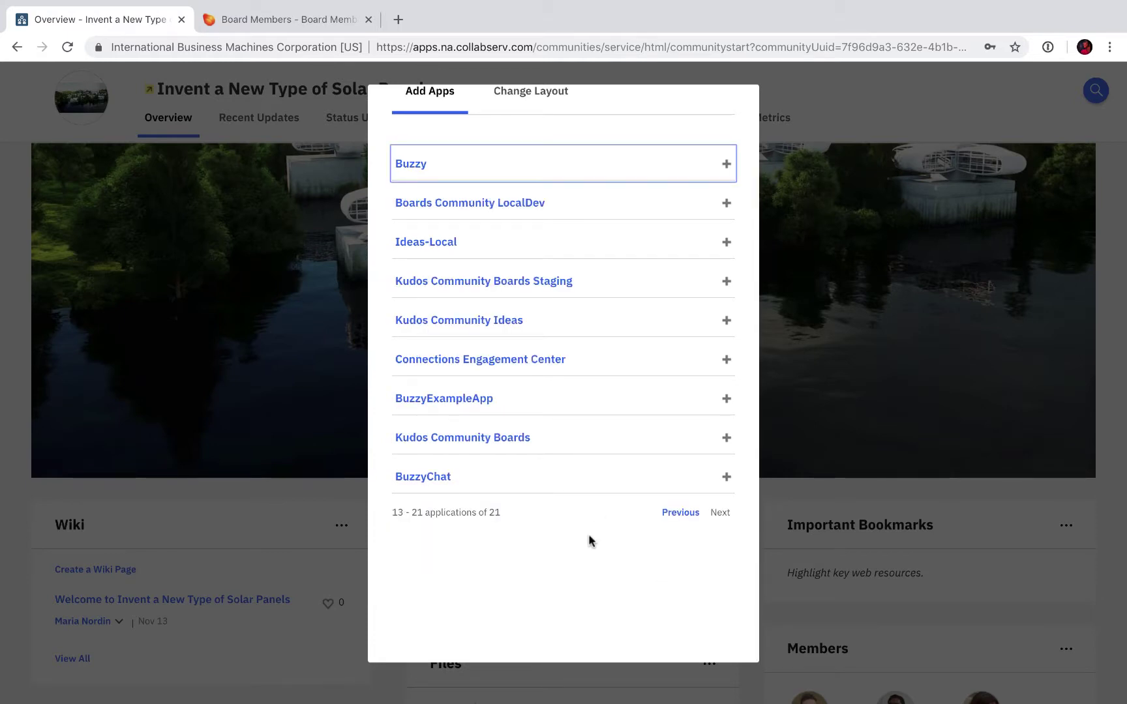
{"action": "left_click", "coordinate": [499, 443]}
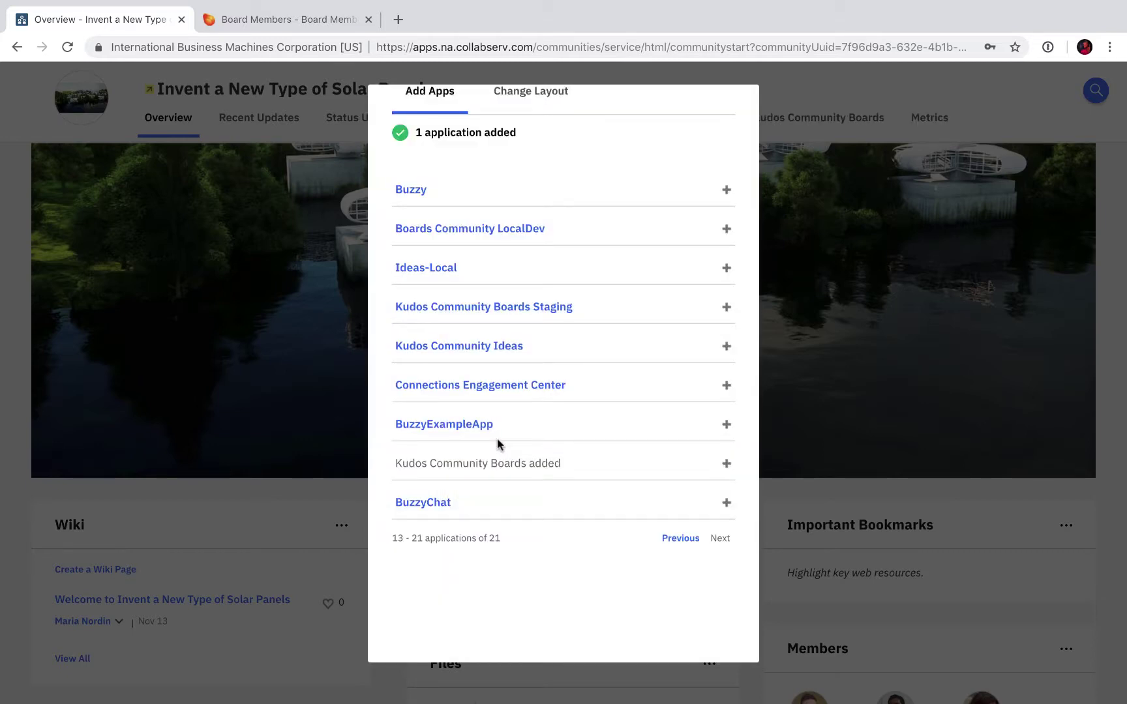
{"action": "scroll", "coordinate": [631, 287], "scroll_direction": "up", "scroll_amount": 2}
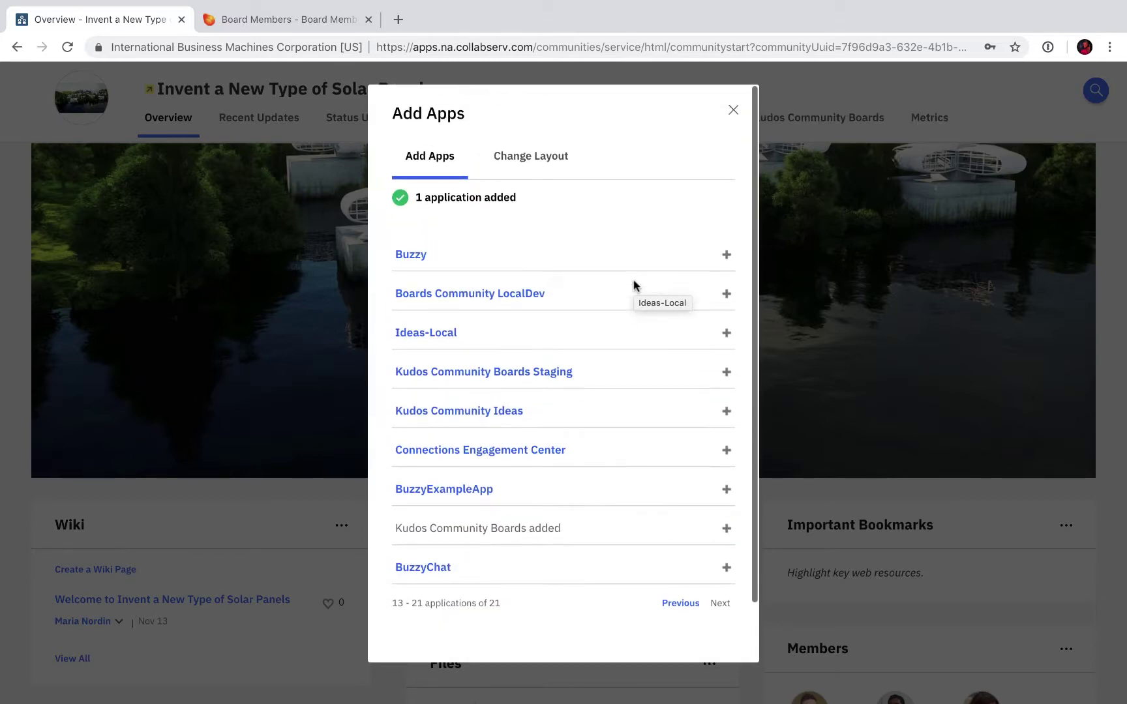
Close Add Apps and scroll down to the Kudos Community Boards widget showing Calendar board.
{"action": "left_click", "coordinate": [733, 110]}
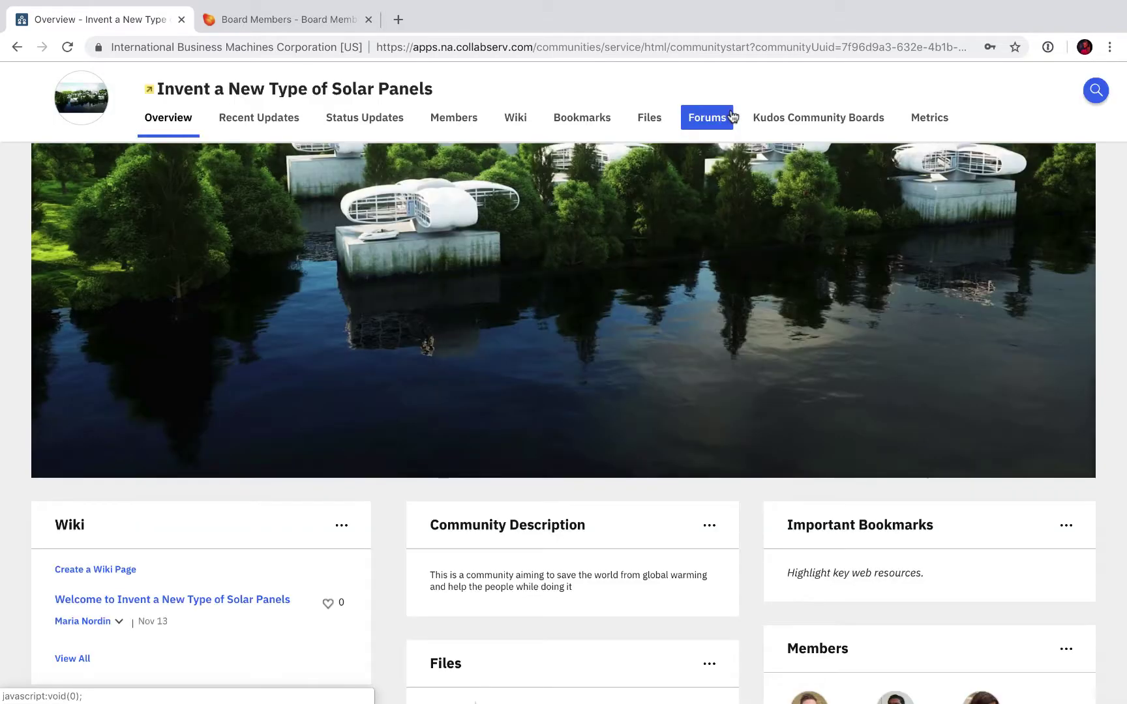
{"action": "scroll", "coordinate": [529, 355], "scroll_direction": "down", "scroll_amount": 5}
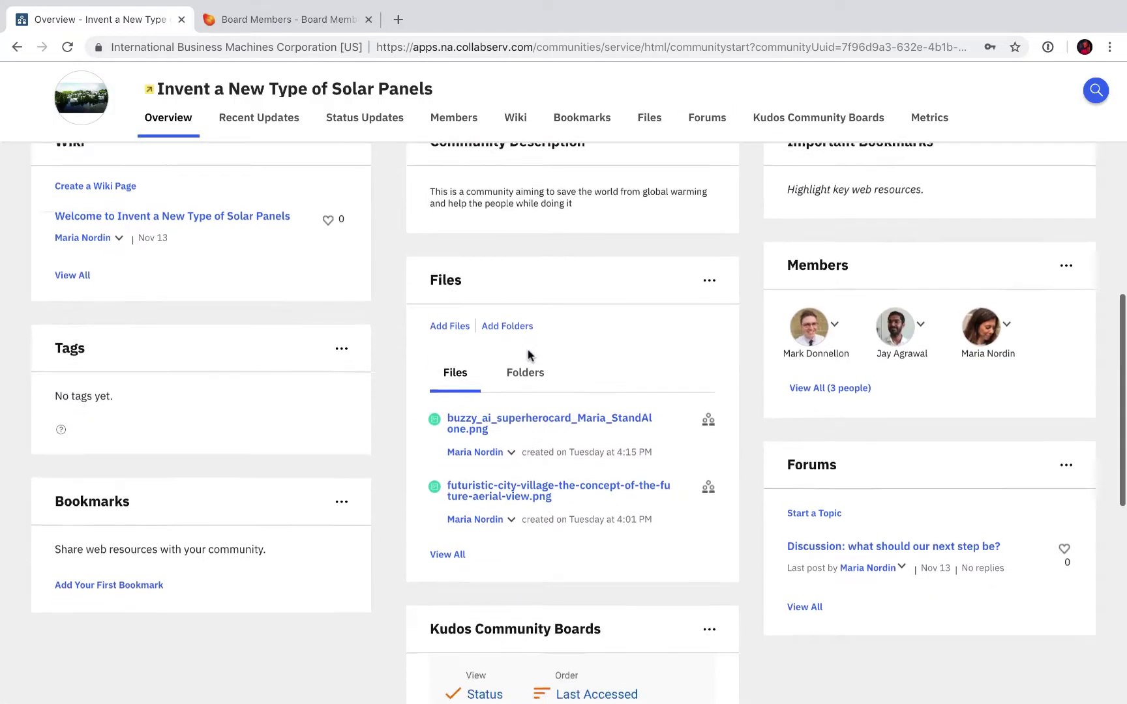
{"action": "scroll", "coordinate": [528, 355], "scroll_direction": "down", "scroll_amount": 4}
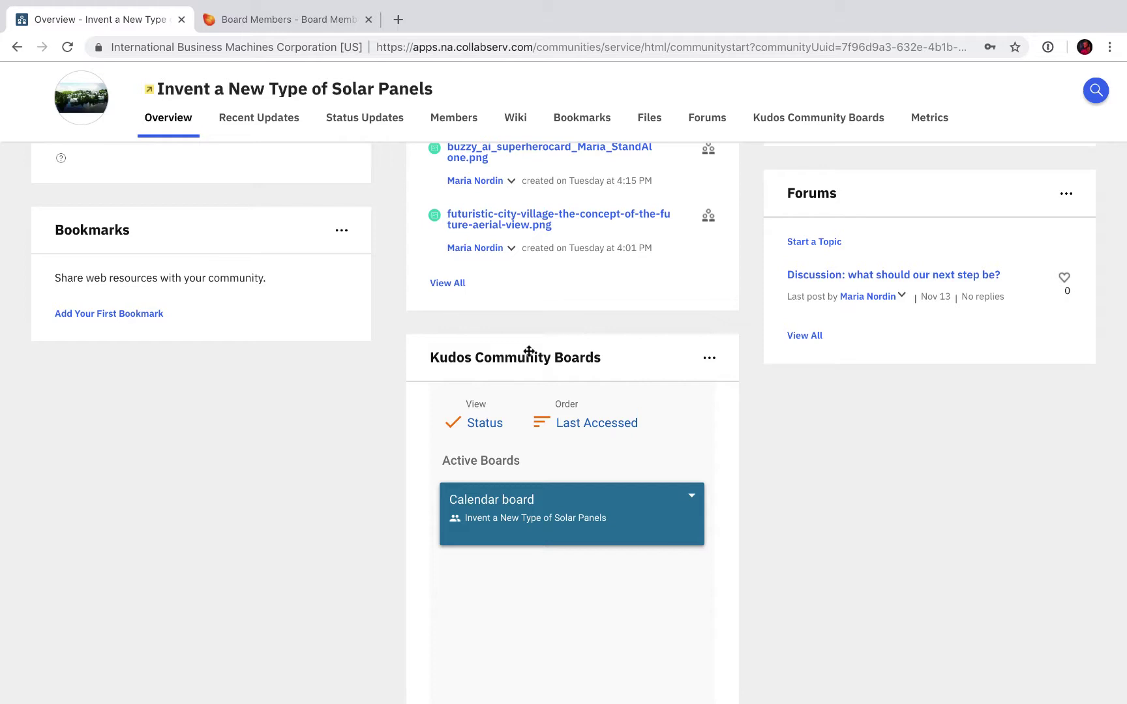
{"action": "scroll", "coordinate": [164, 431], "scroll_direction": "down", "scroll_amount": 2}
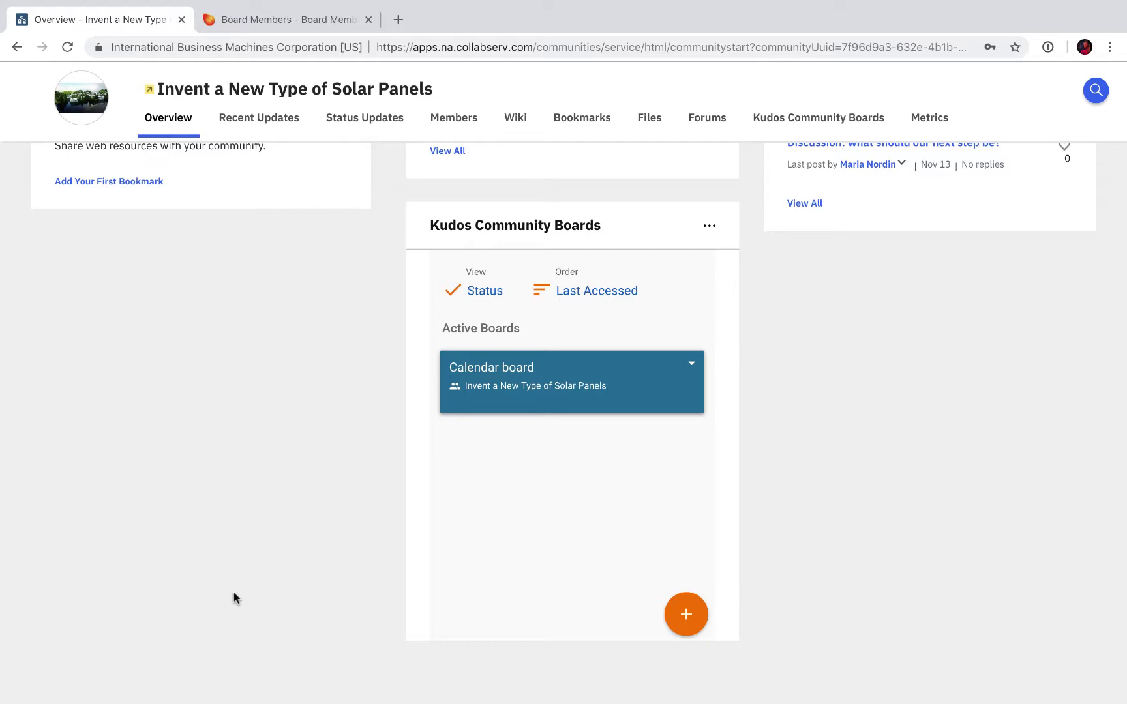
Begin a new board named 'Trip planning' from the widget's + menu and continue to templates.
{"action": "left_click", "coordinate": [682, 620]}
{"action": "left_click", "coordinate": [686, 568]}
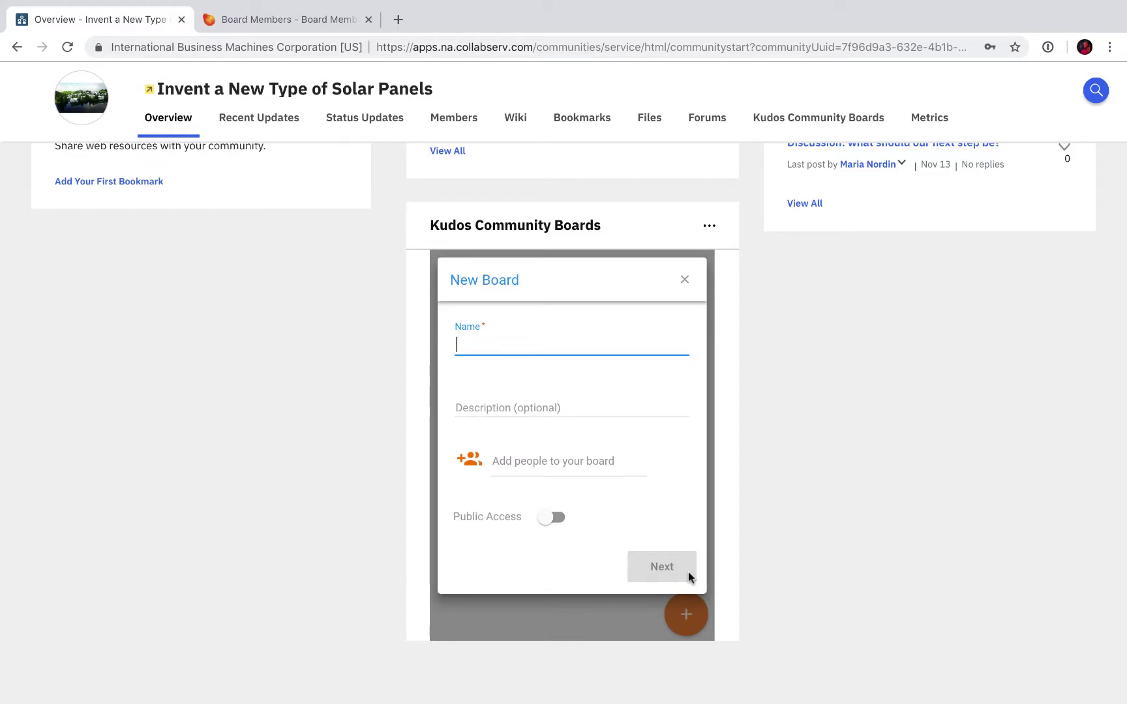
{"action": "type", "text": "Trip "}
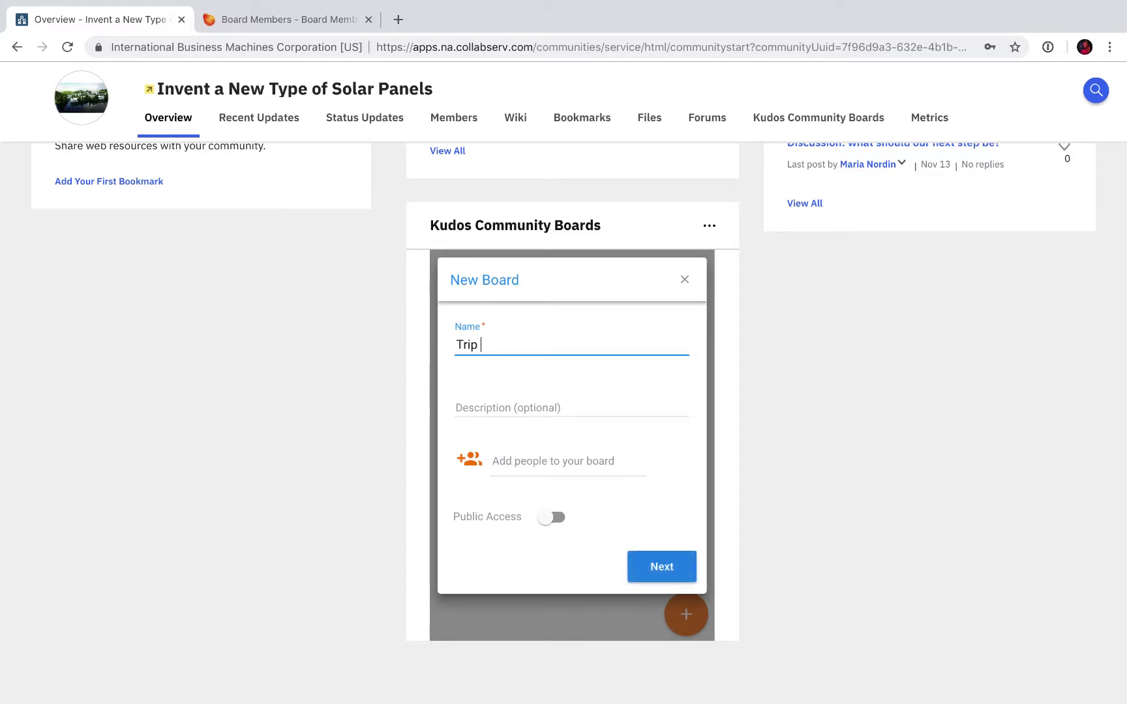
{"action": "type", "text": "planning"}
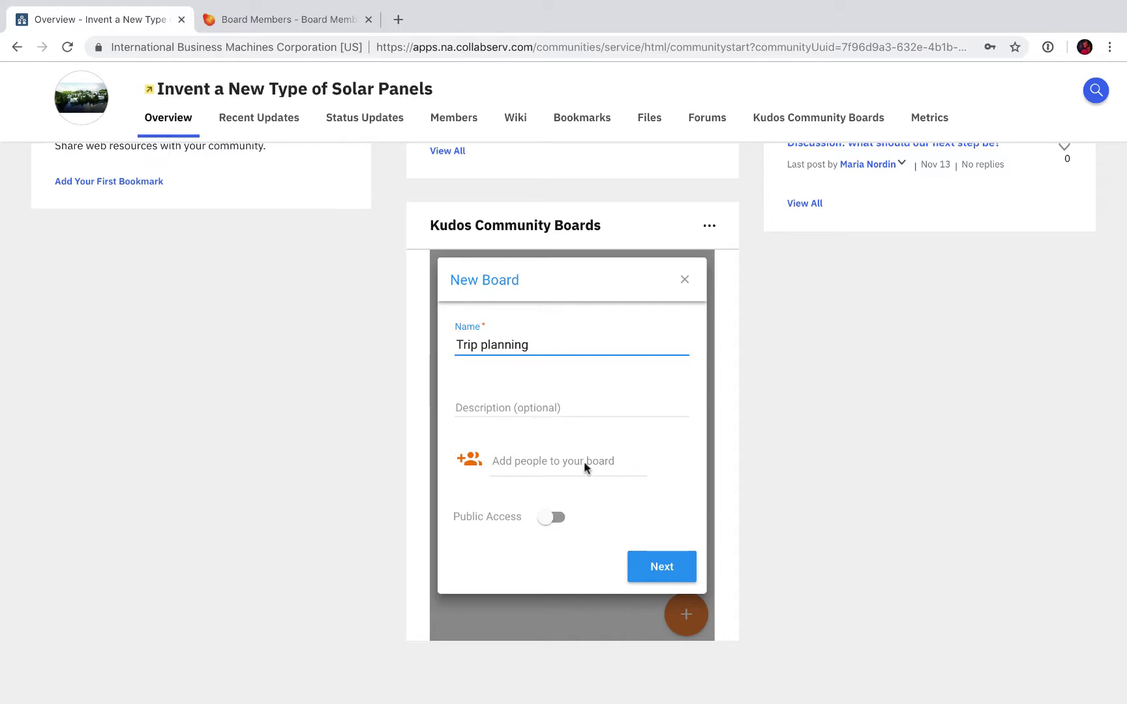
{"action": "left_click", "coordinate": [661, 565]}
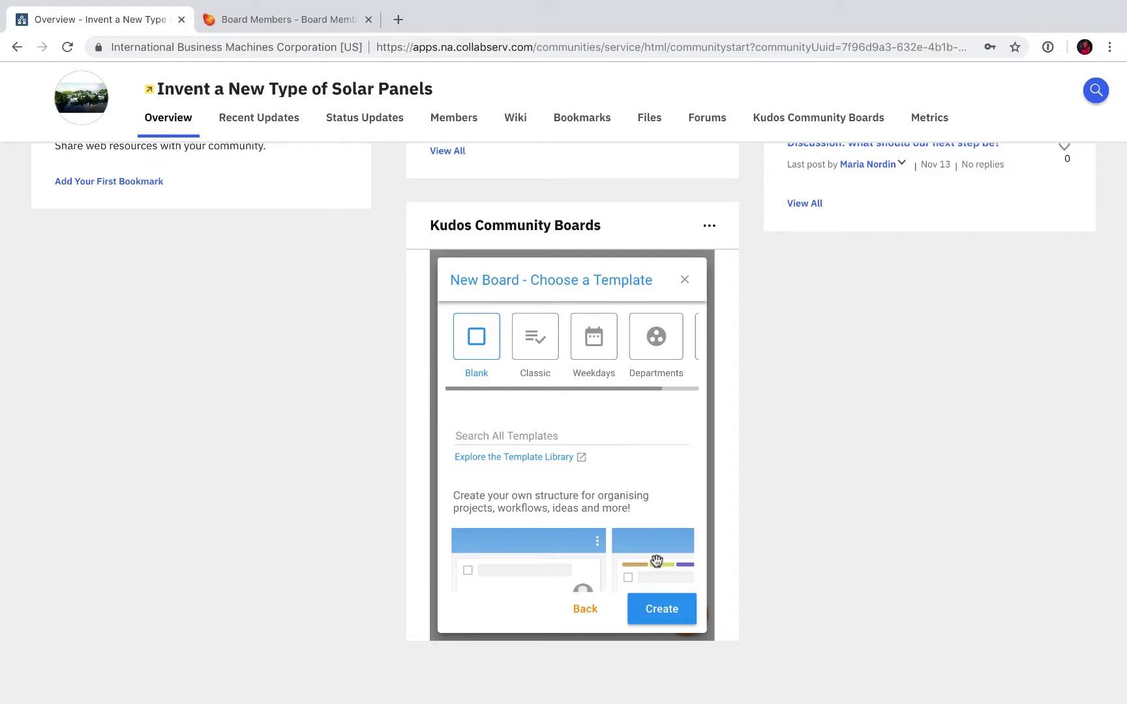
Create the Trip planning board using the Weekdays template.
{"action": "left_click", "coordinate": [584, 351]}
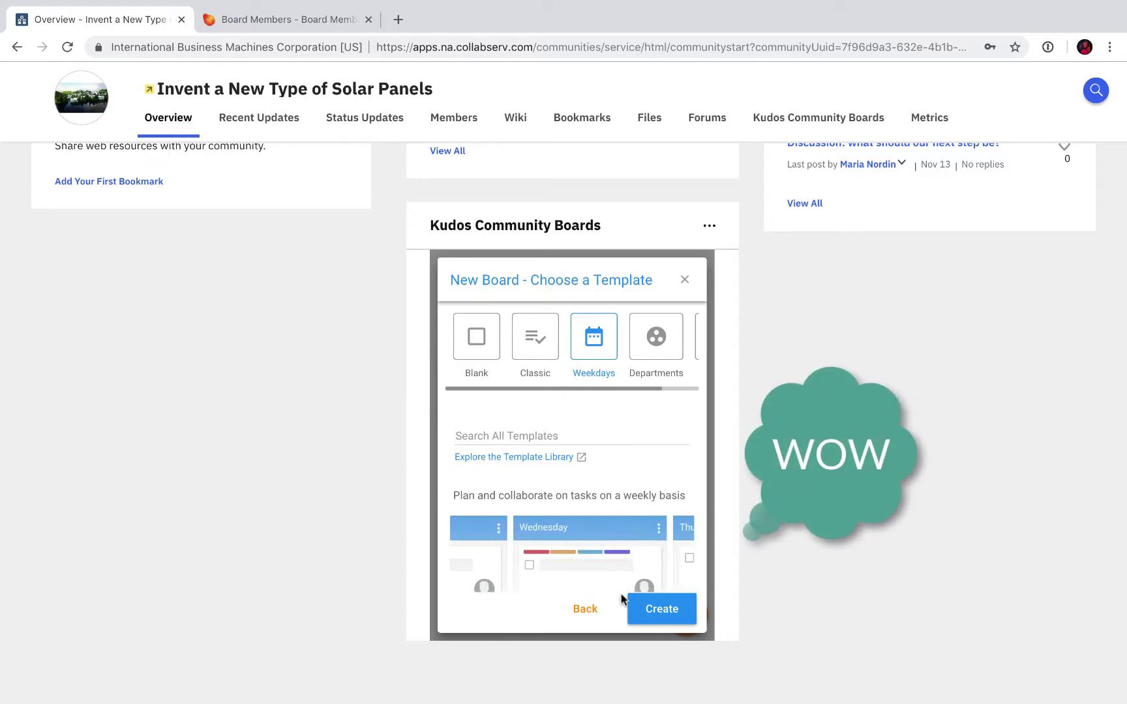
{"action": "left_click", "coordinate": [649, 612]}
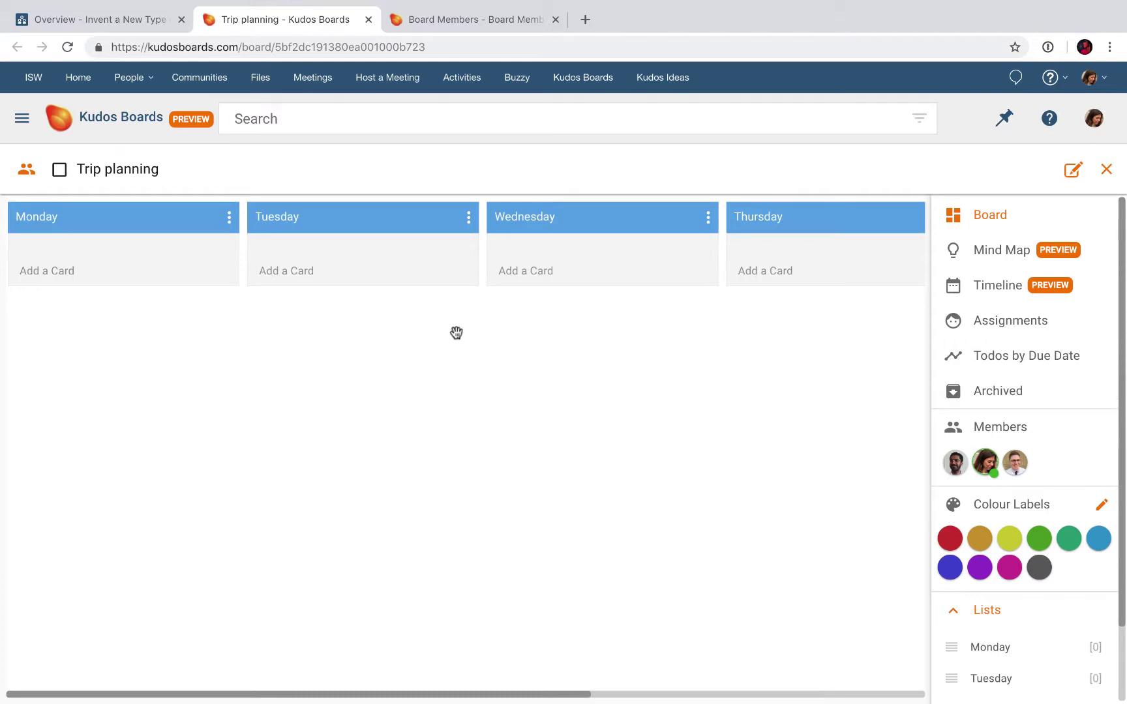
Return to the community overview, whose widget lists Calendar board and Trip planning.
{"action": "left_click", "coordinate": [95, 26]}
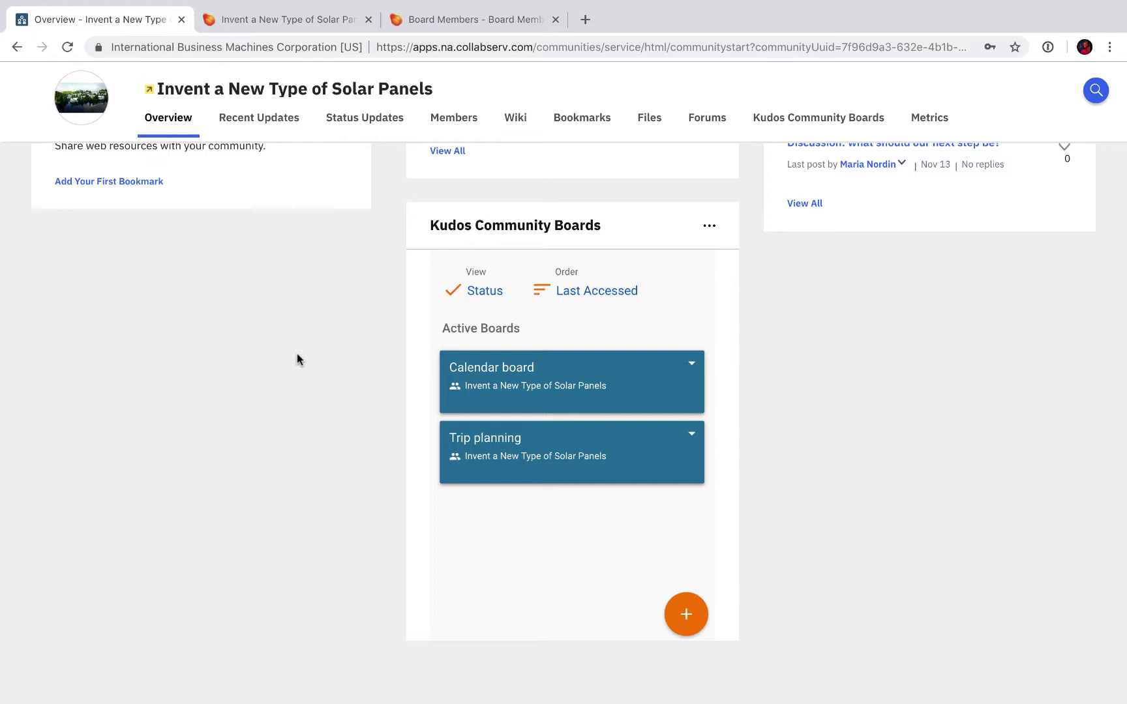
Add the Invent a New Type of Solar Panels community, found by searching 'invent', as a board member.
{"action": "left_click", "coordinate": [297, 20]}
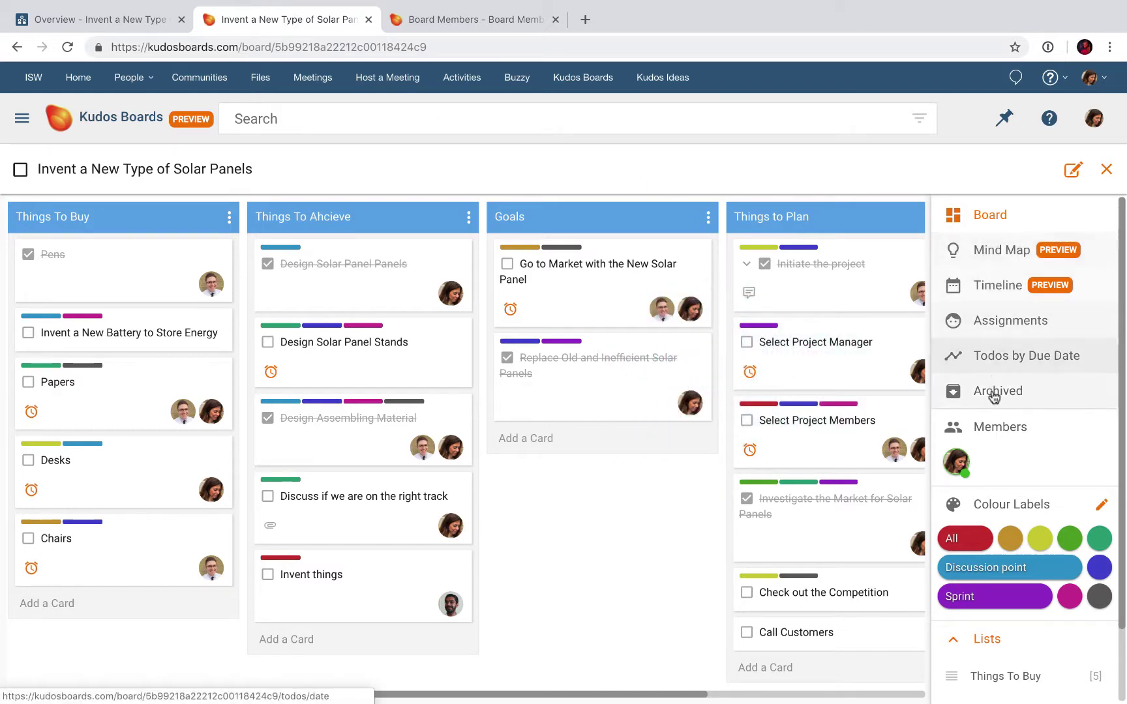
{"action": "left_click", "coordinate": [998, 428]}
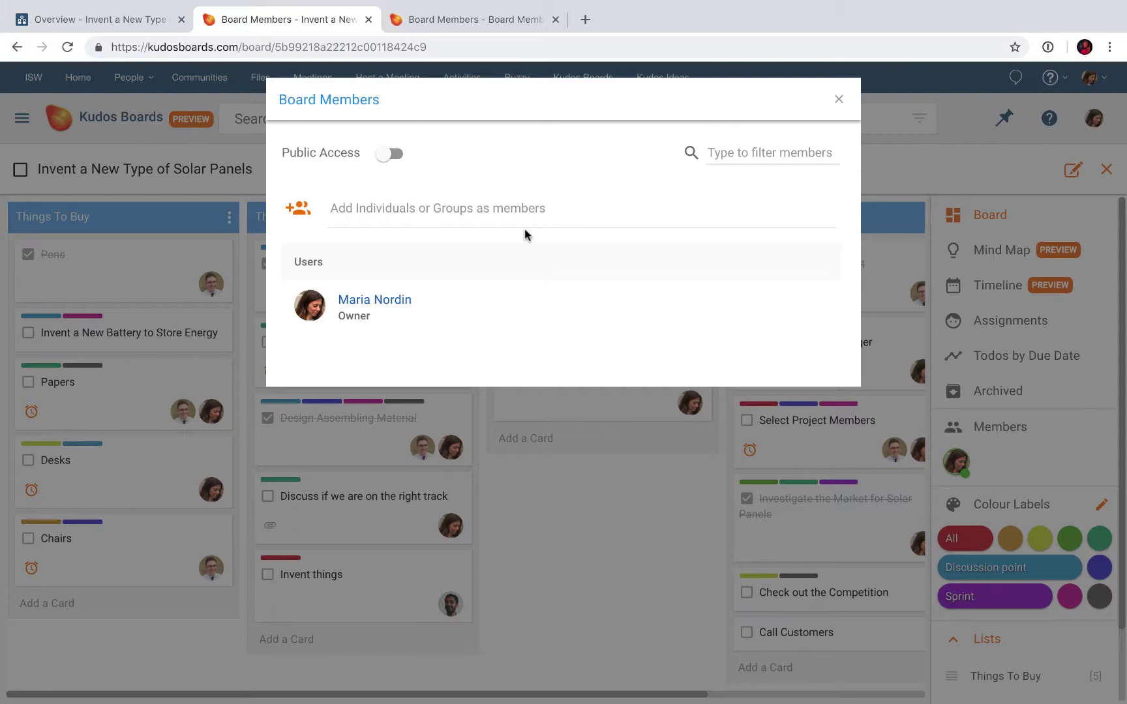
{"action": "left_click", "coordinate": [469, 220]}
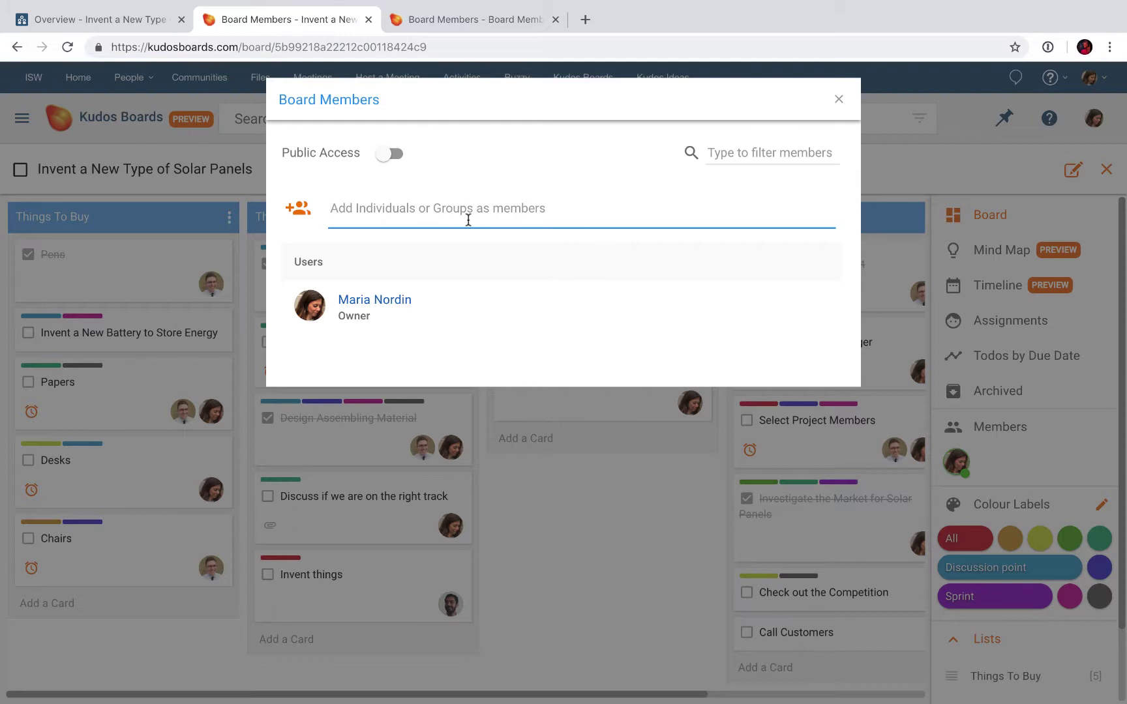
{"action": "type", "text": "invent"}
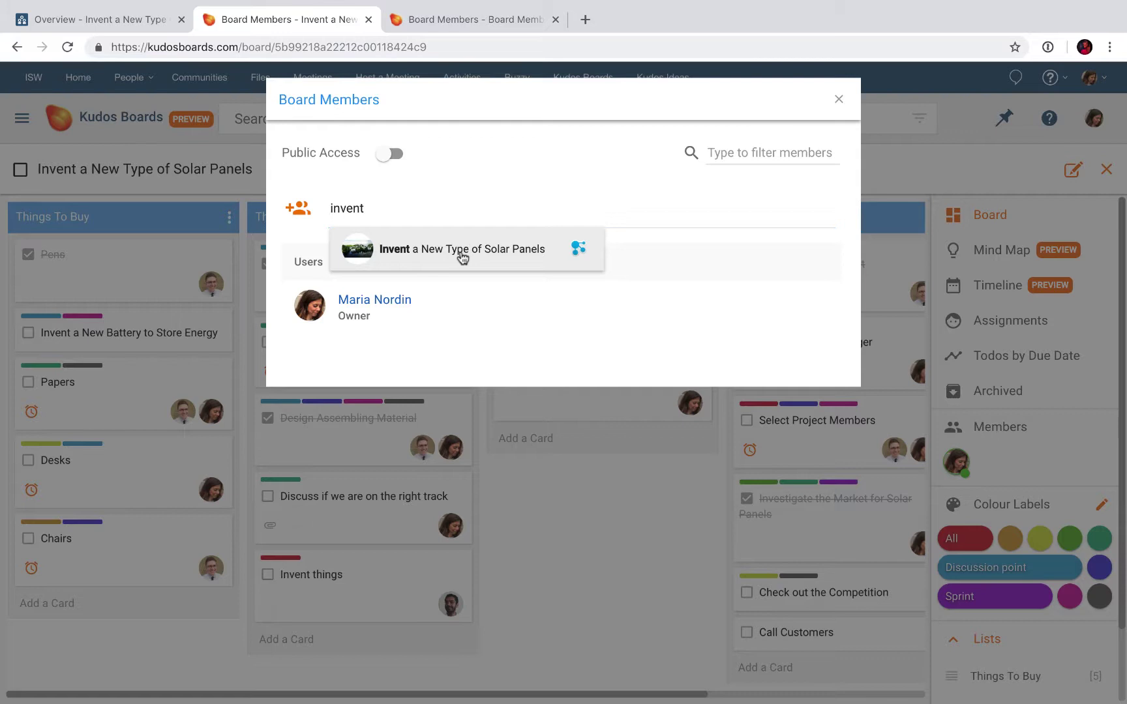
{"action": "left_click", "coordinate": [463, 255]}
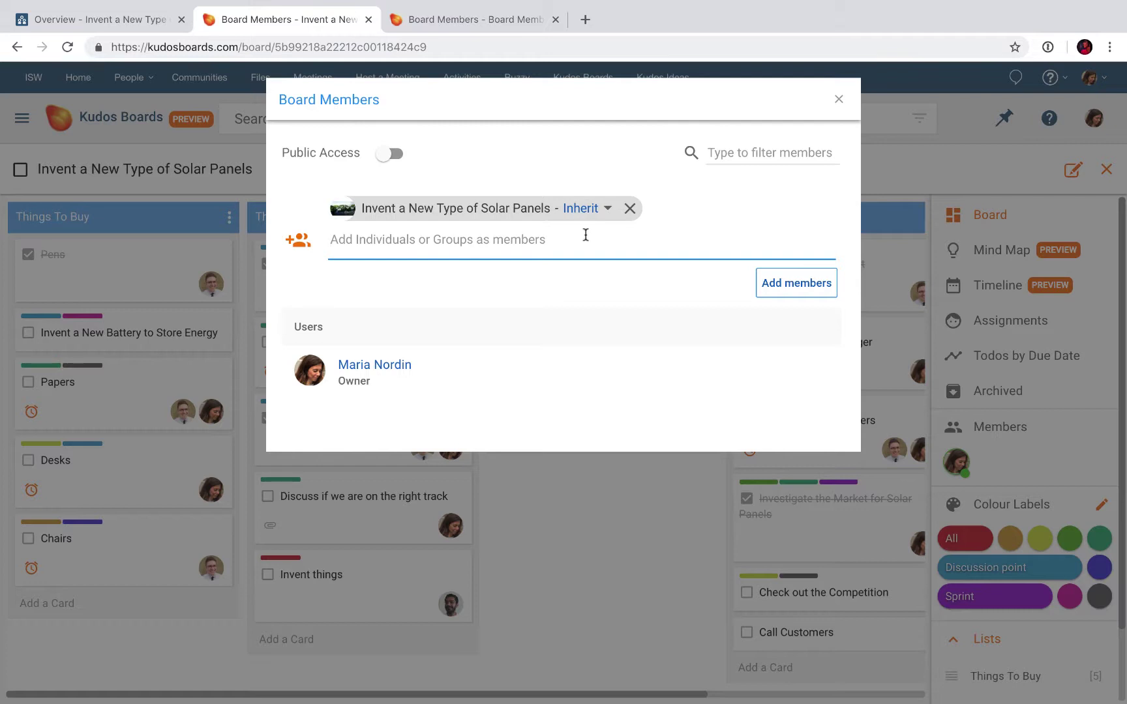
{"action": "left_click", "coordinate": [768, 284]}
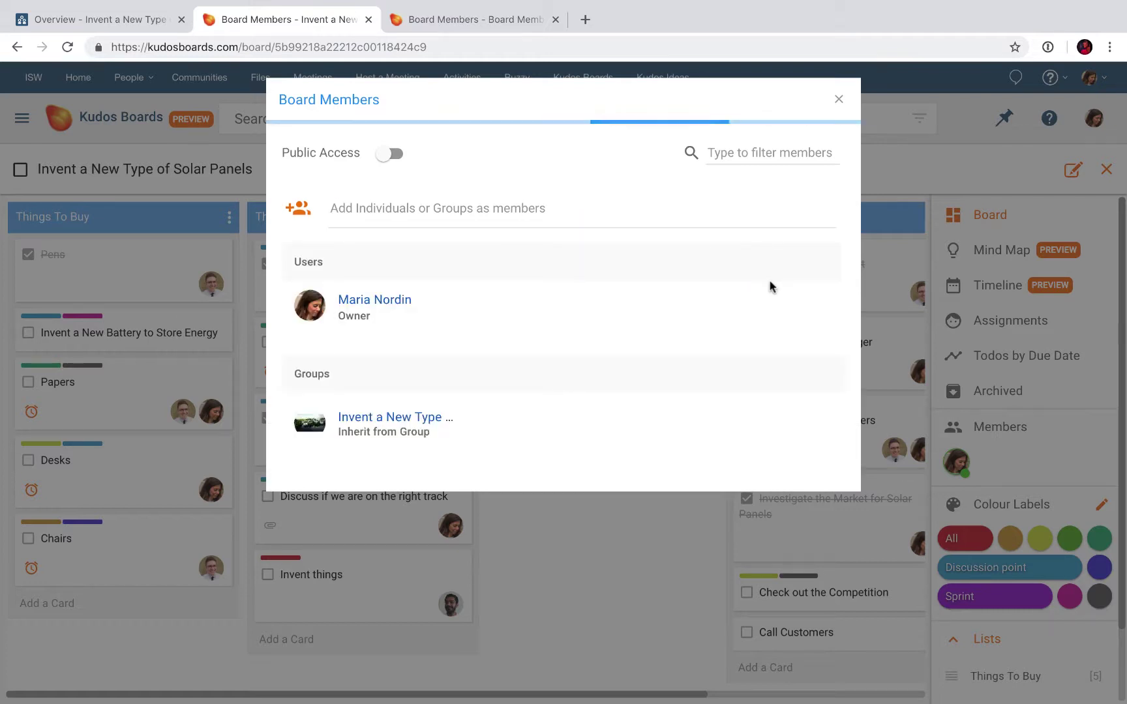
{"action": "left_click", "coordinate": [839, 100]}
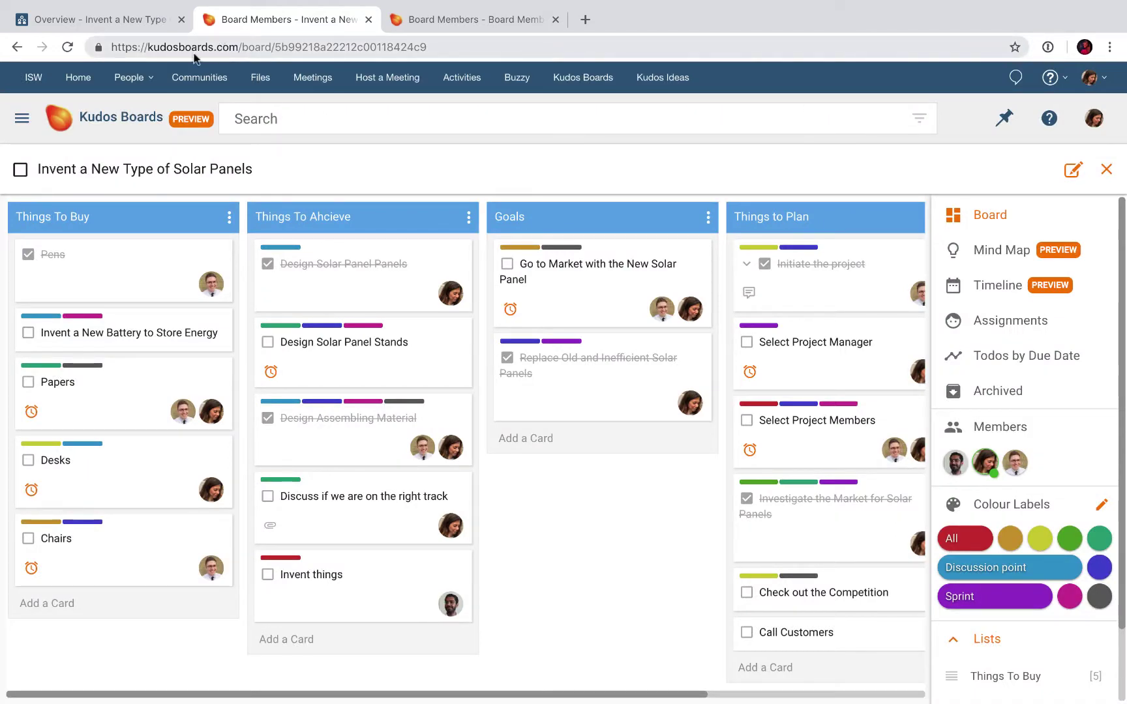
Reload the community overview so the boards widget lists three boards, then return to the Kudos board.
{"action": "left_click", "coordinate": [115, 20]}
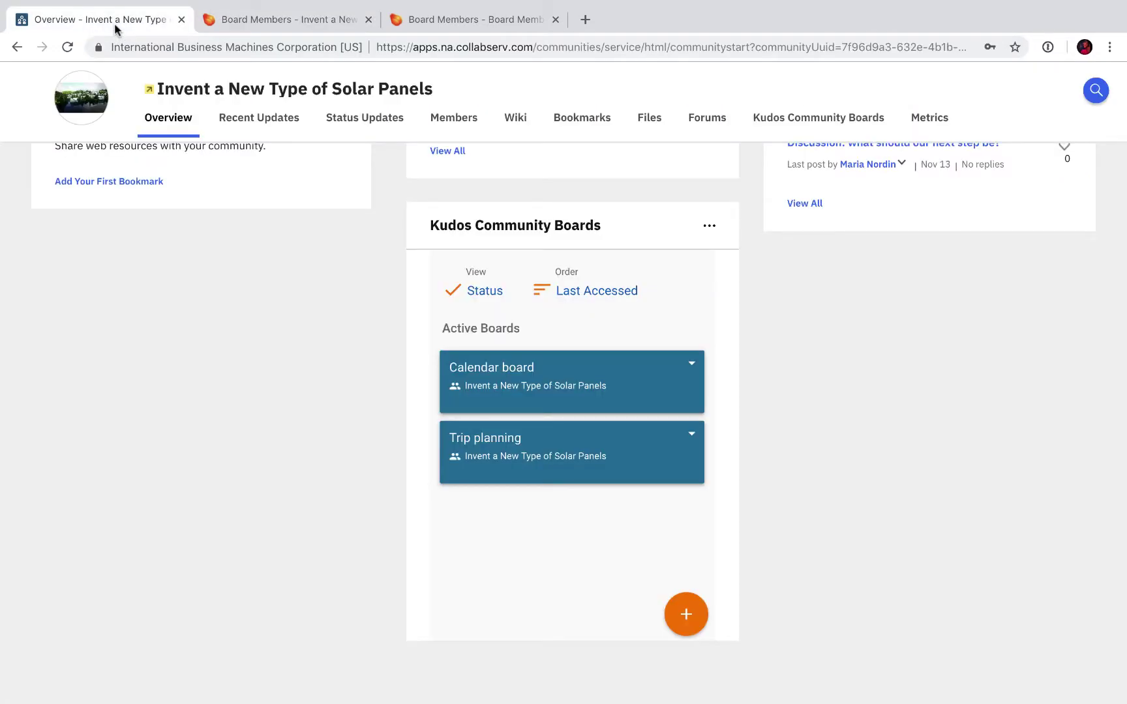
{"action": "left_click", "coordinate": [68, 47]}
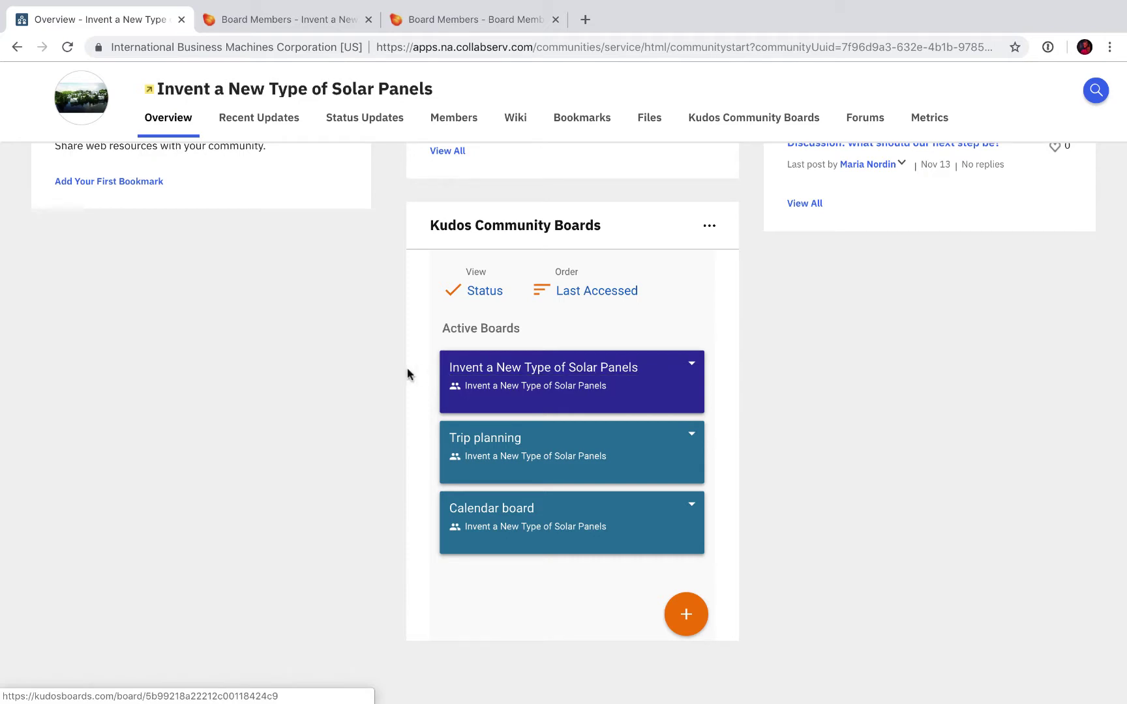
{"action": "left_click", "coordinate": [269, 22]}
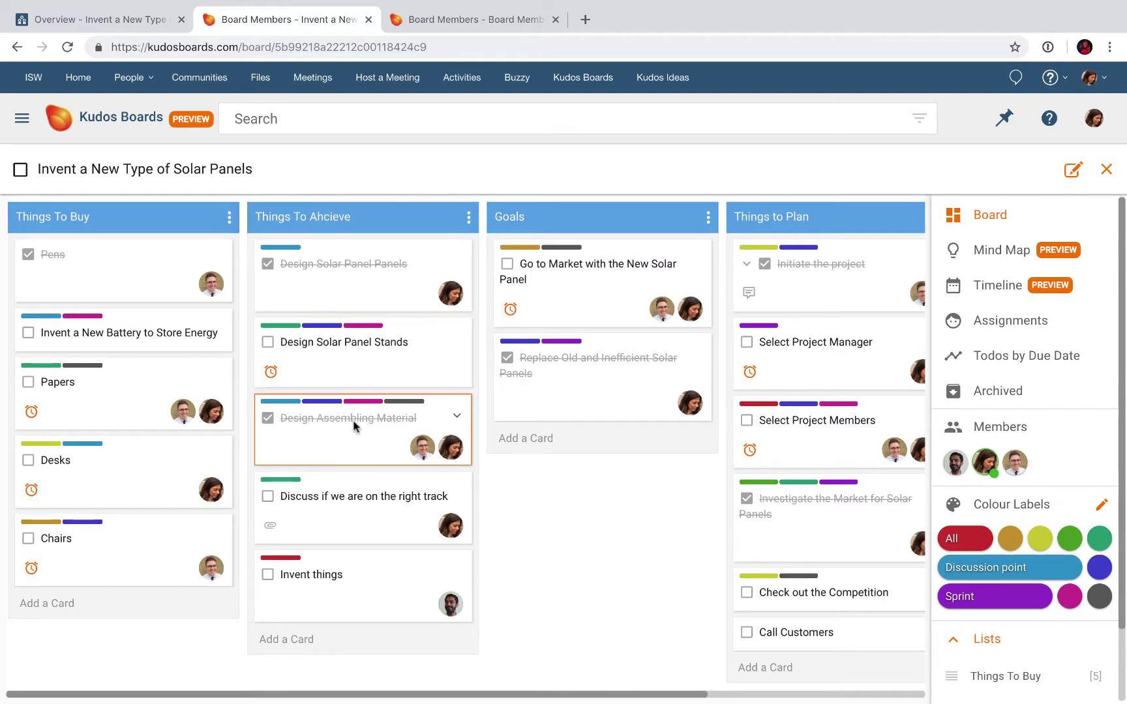
Attach the public file 64gb.jpg to the Invent things card.
{"action": "left_click", "coordinate": [353, 593]}
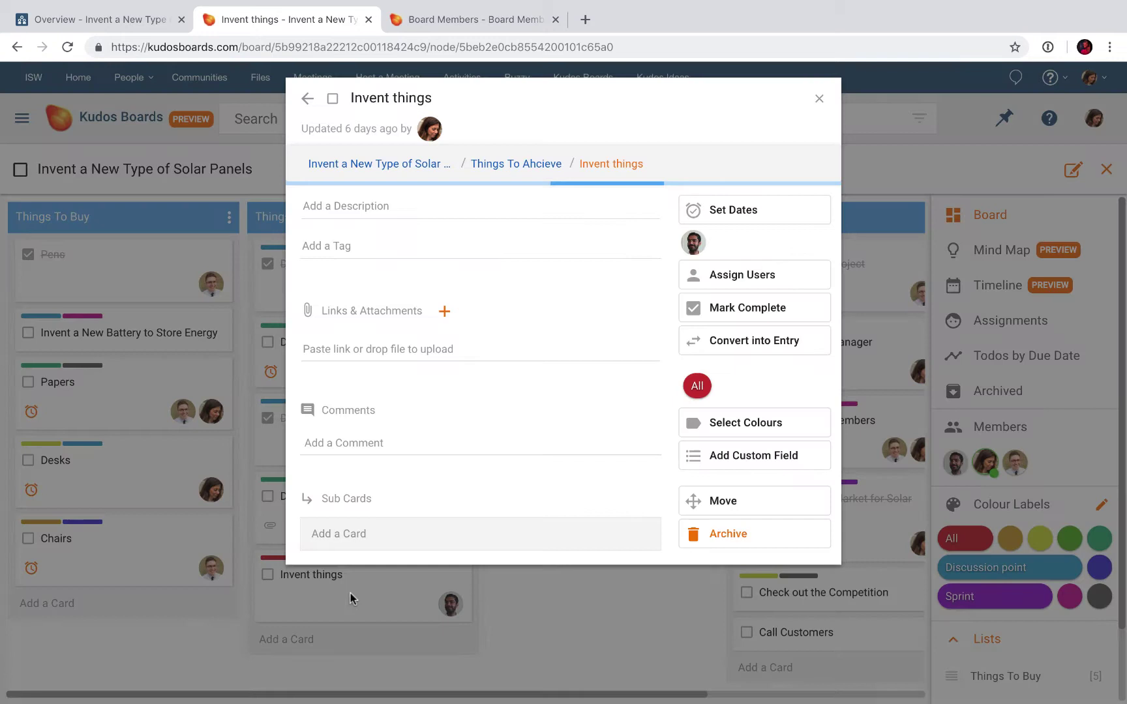
{"action": "left_click", "coordinate": [371, 316]}
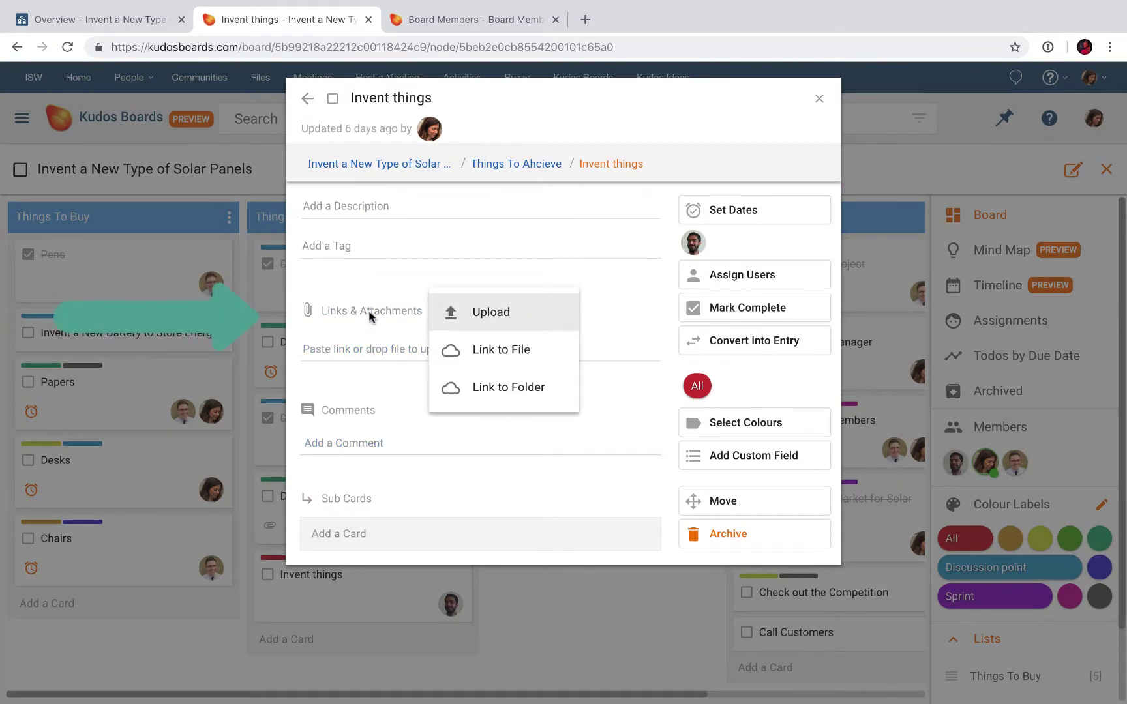
{"action": "left_click", "coordinate": [457, 351]}
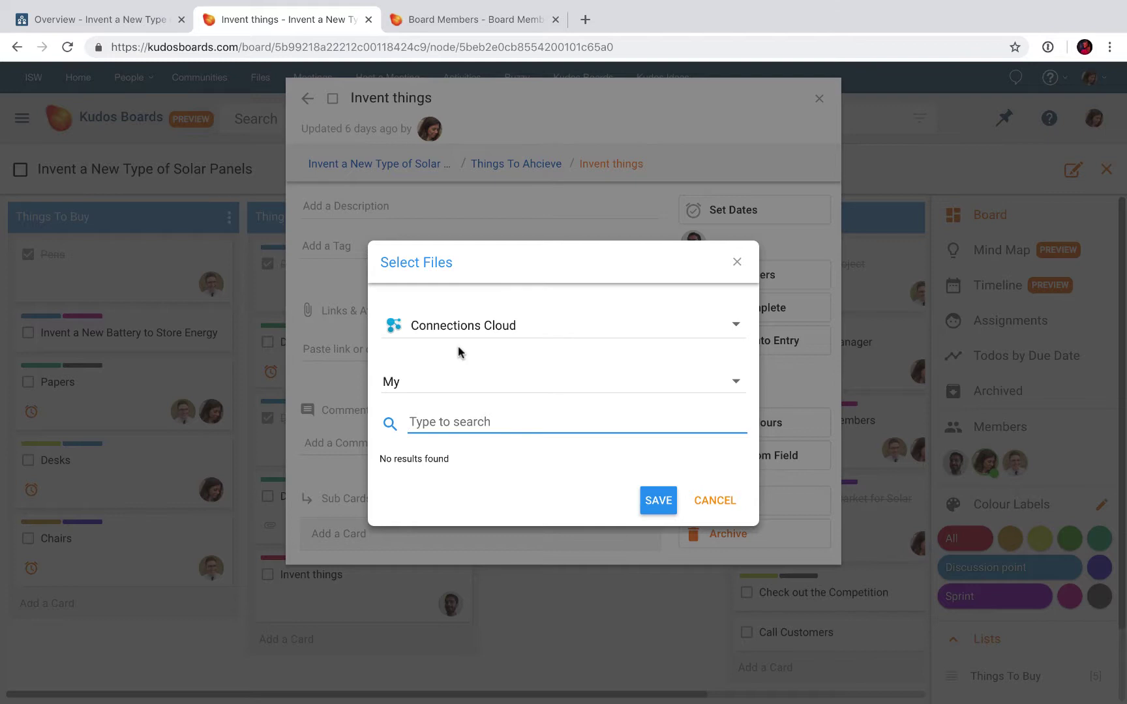
{"action": "left_click", "coordinate": [461, 383]}
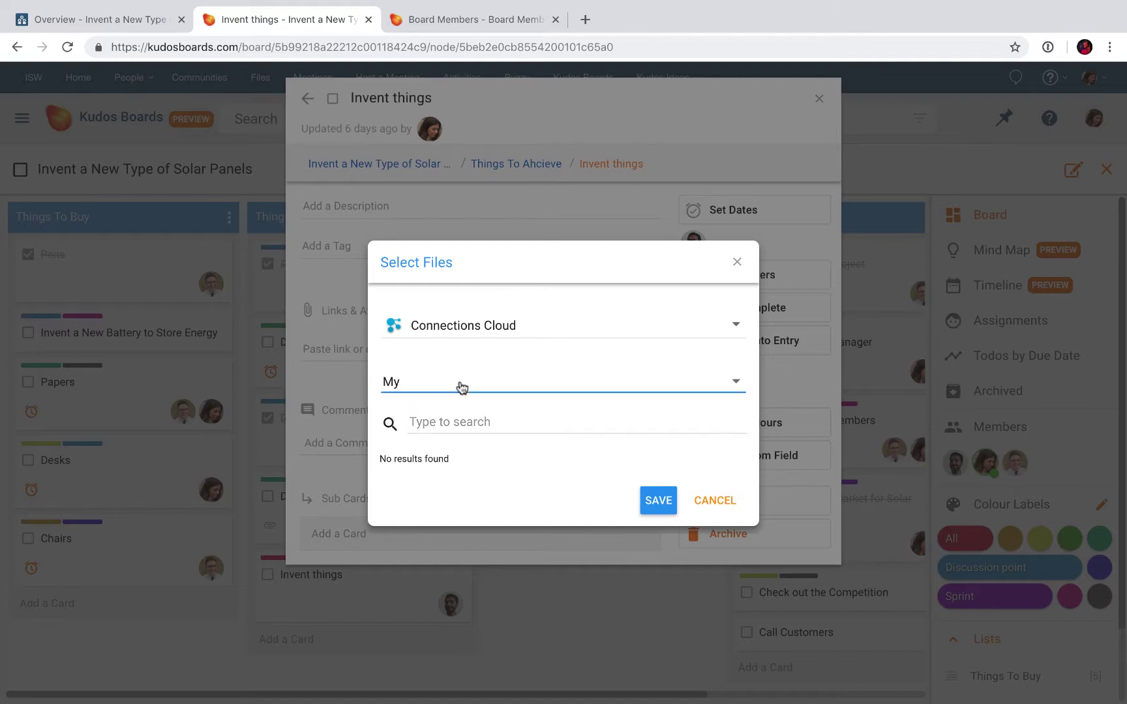
{"action": "left_click", "coordinate": [455, 420]}
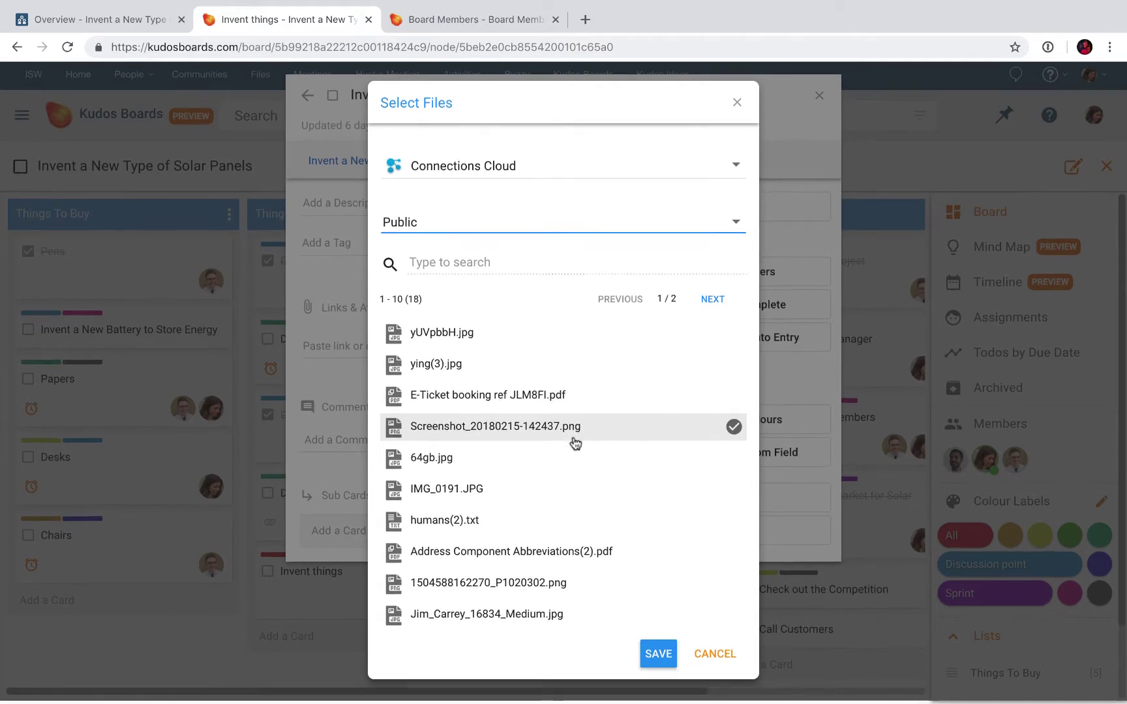
{"action": "left_click", "coordinate": [436, 503]}
{"action": "left_click", "coordinate": [454, 459]}
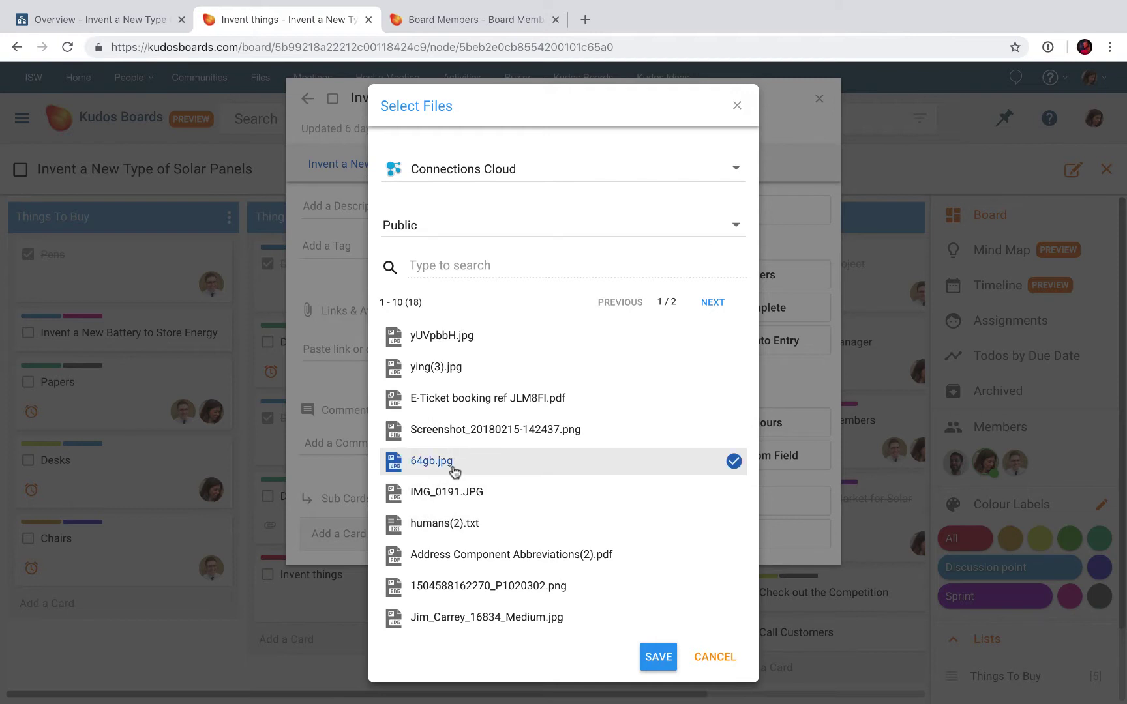
{"action": "left_click", "coordinate": [652, 659]}
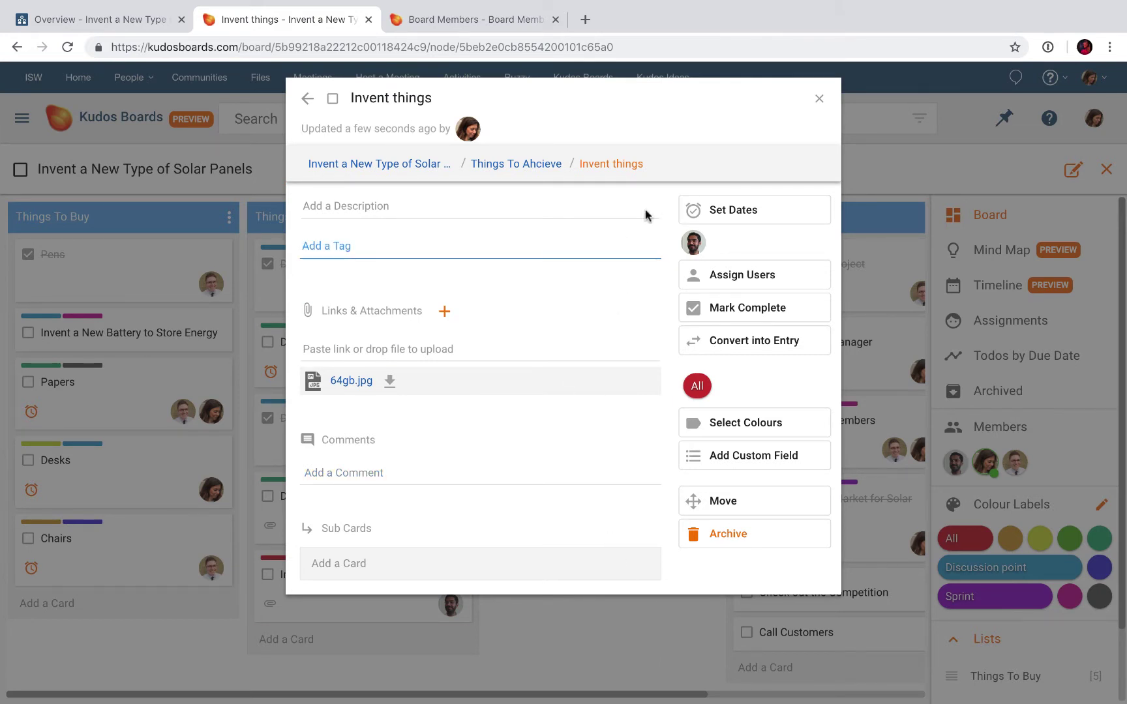
Mark the 'Discuss if we are on the right track' card complete.
{"action": "left_click", "coordinate": [818, 102]}
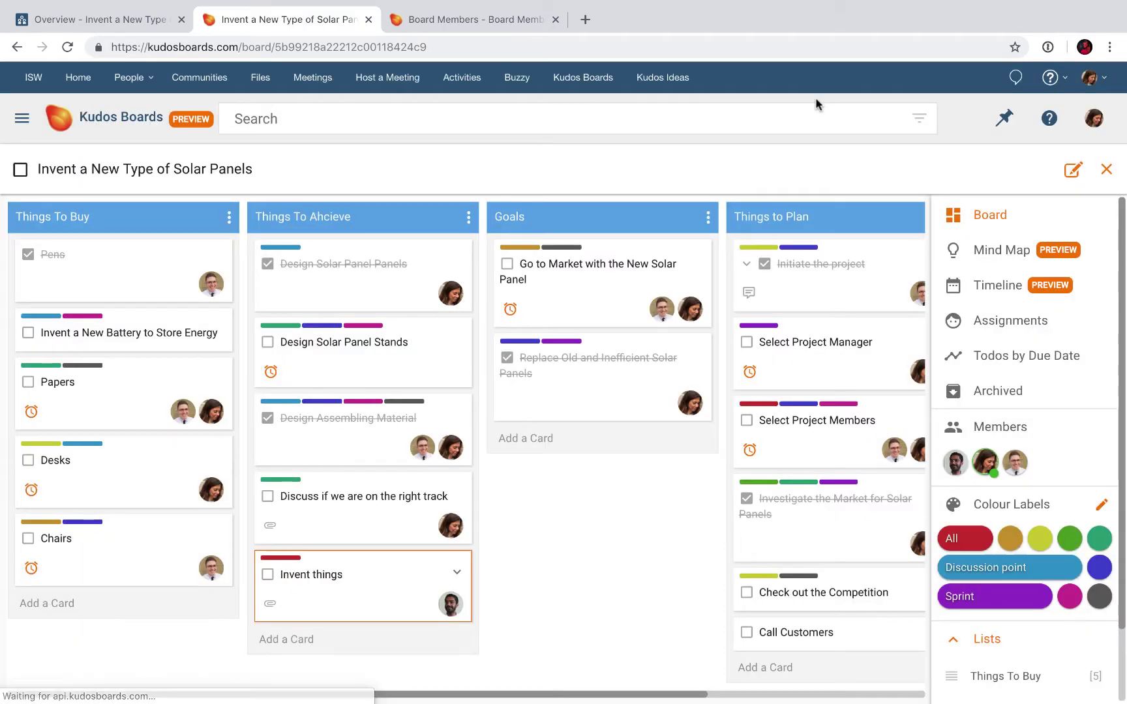
{"action": "left_click", "coordinate": [268, 498]}
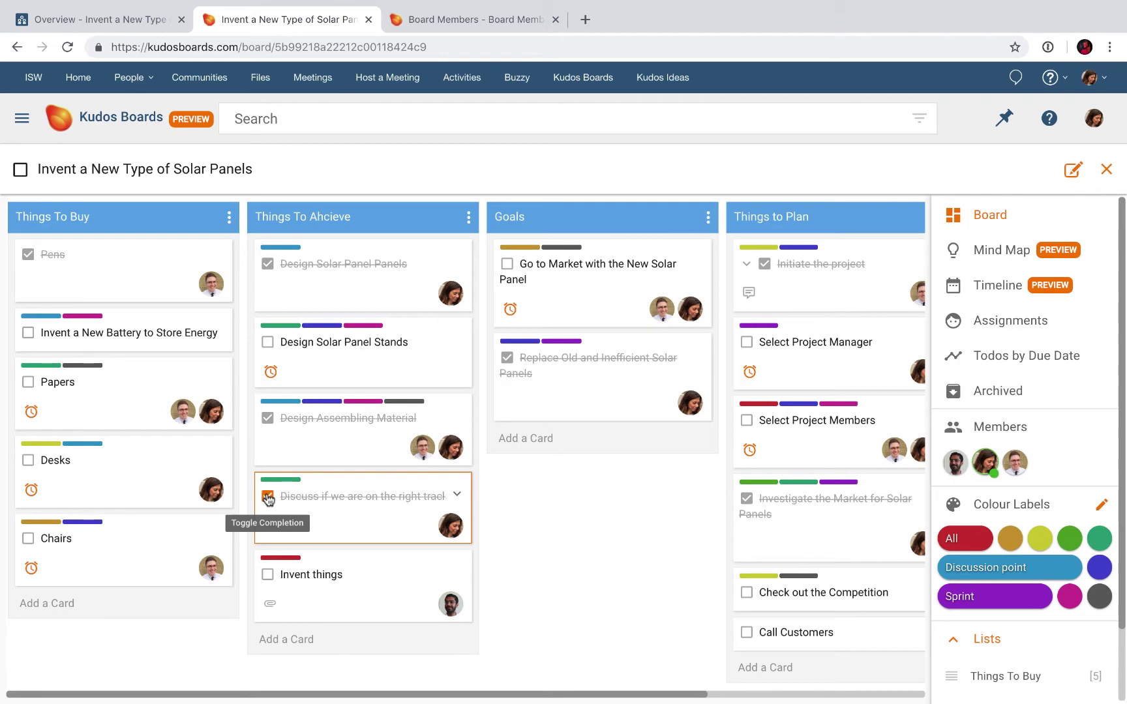
{"action": "left_click", "coordinate": [91, 20]}
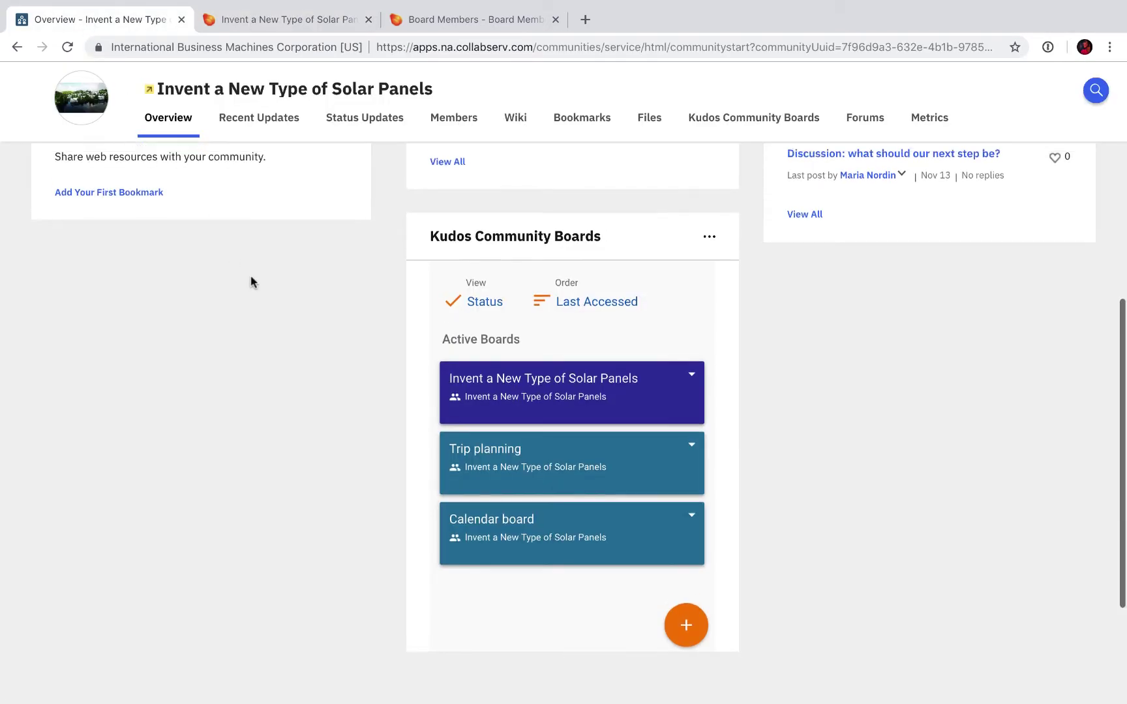
Confirm the completed task appears in the community's Recent Updates, then switch back to the Kudos board.
{"action": "scroll", "coordinate": [251, 282], "scroll_direction": "up", "scroll_amount": 8}
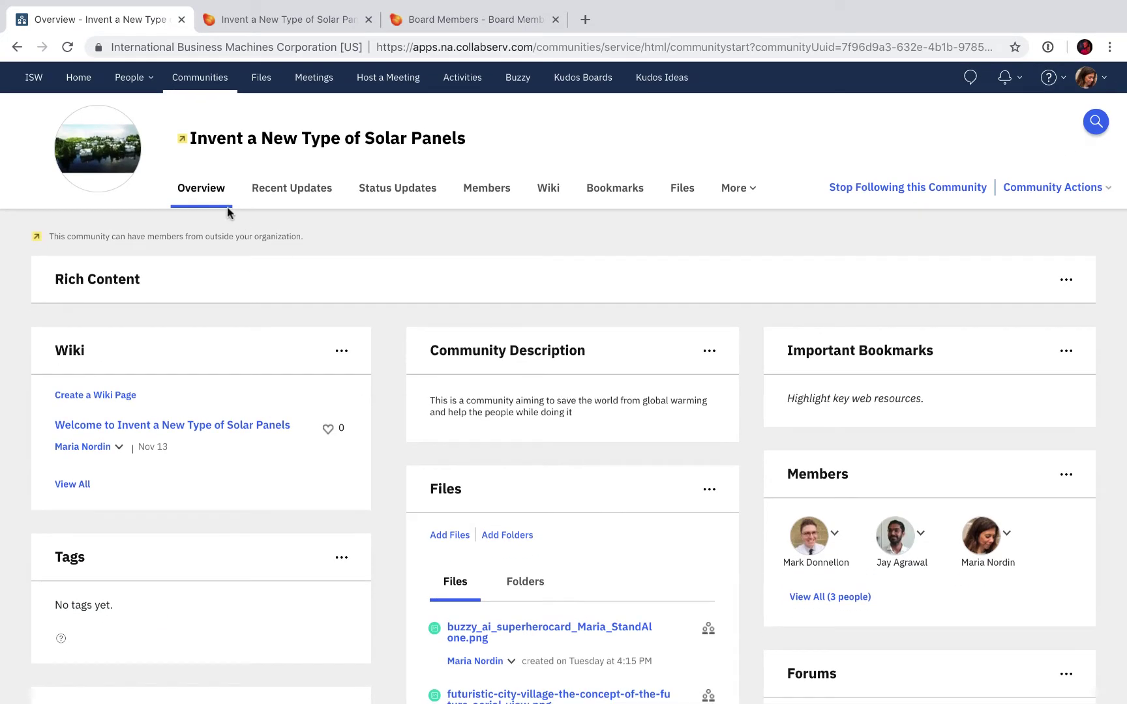
{"action": "left_click", "coordinate": [281, 190]}
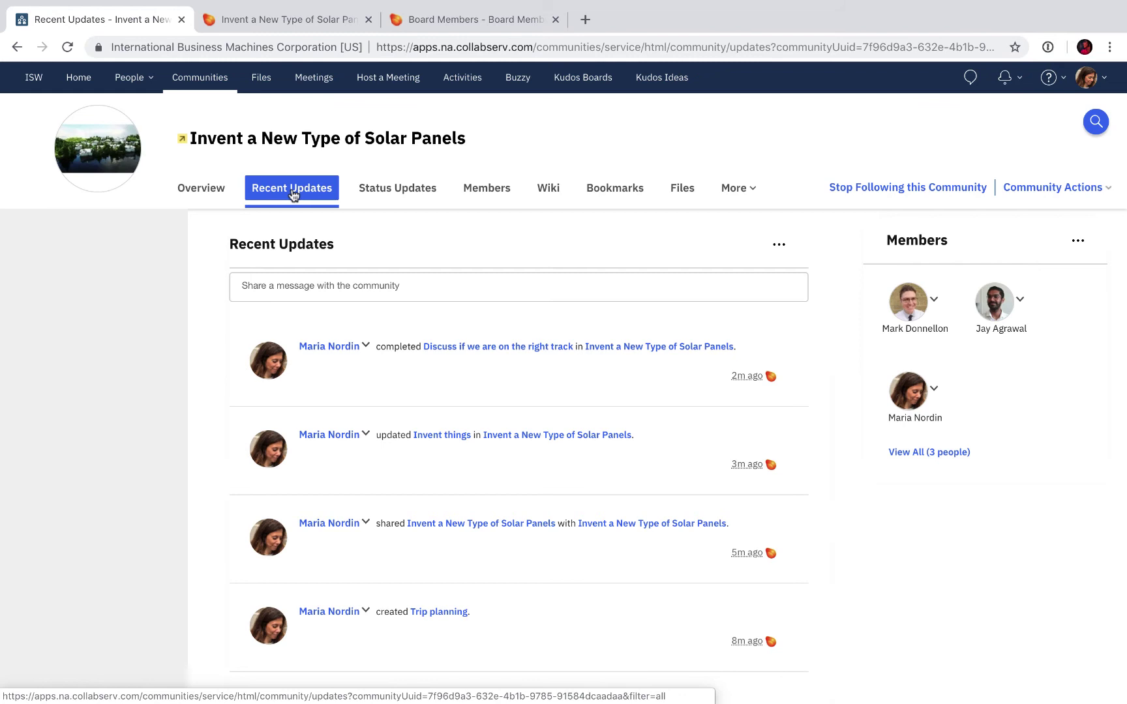
{"action": "left_click", "coordinate": [293, 195]}
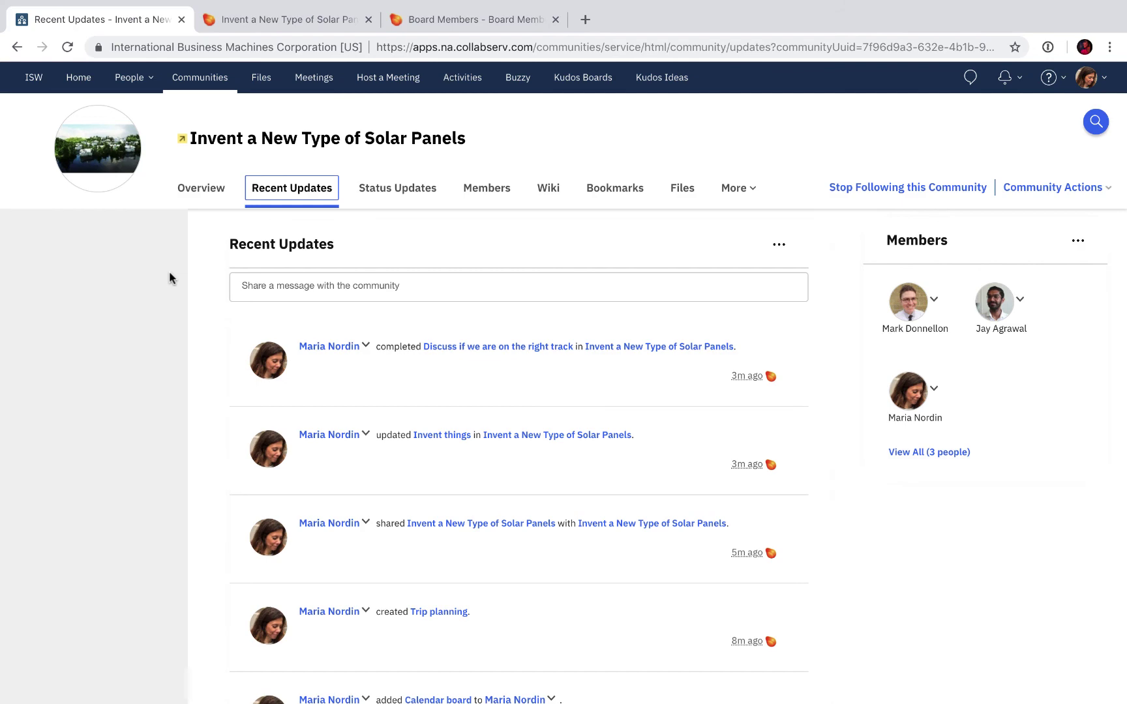
{"action": "key", "text": "ctrl+Tab"}
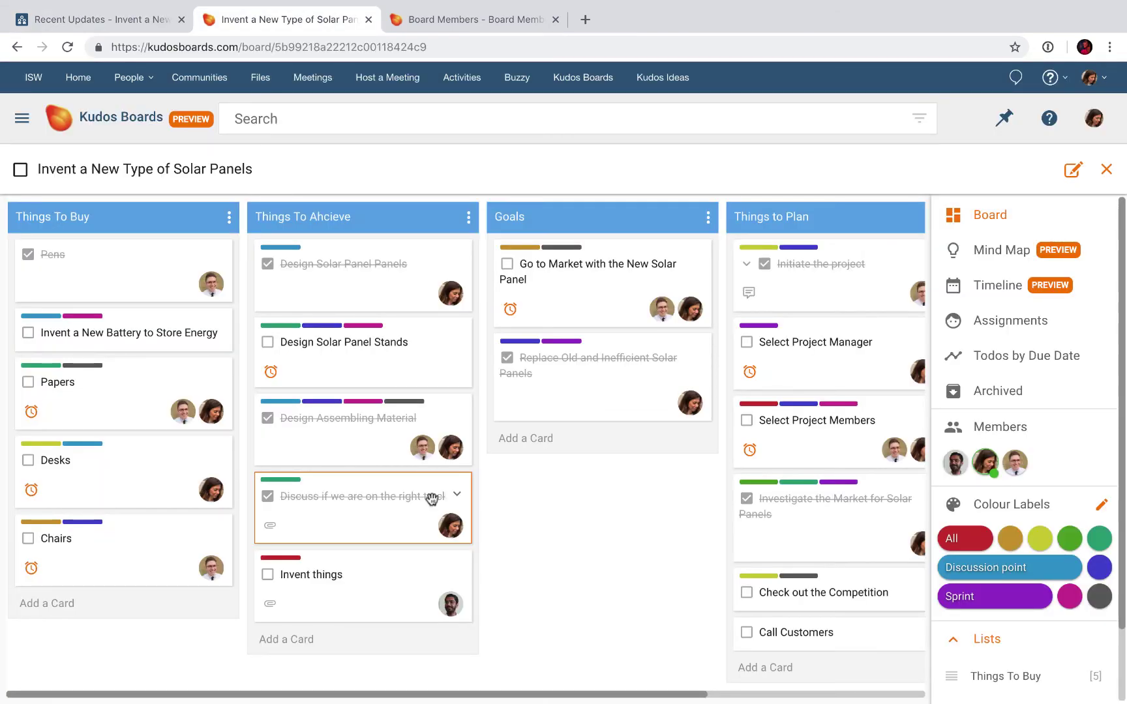